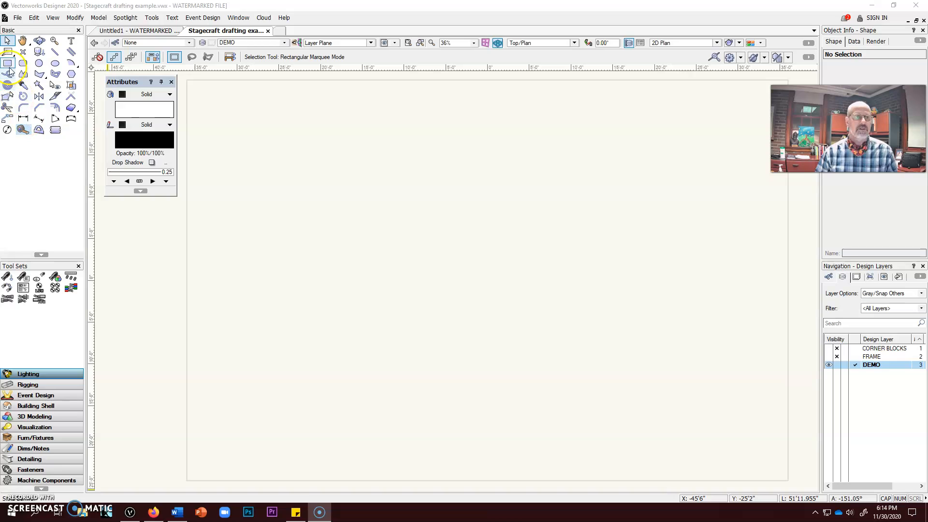
# Draw two rectangles corner to corner, one left of the page centre and a slightly larger one up and to its right
pyautogui.click(7, 43)
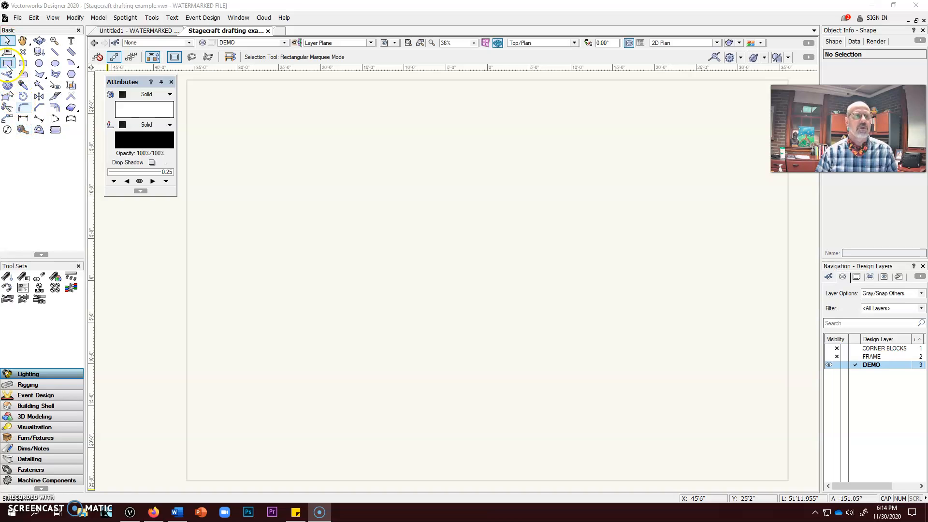
pyautogui.click(7, 63)
pyautogui.click(315, 263)
pyautogui.click(394, 218)
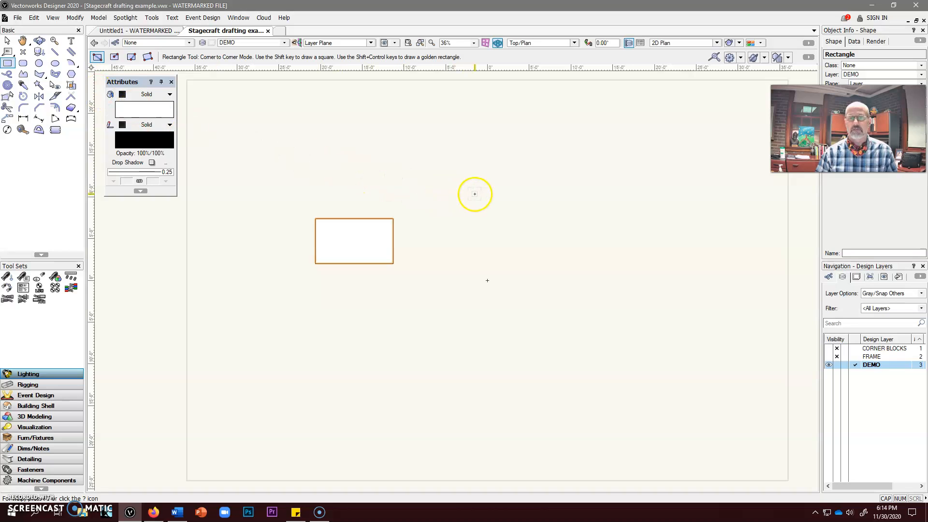
pyautogui.click(474, 193)
pyautogui.click(565, 246)
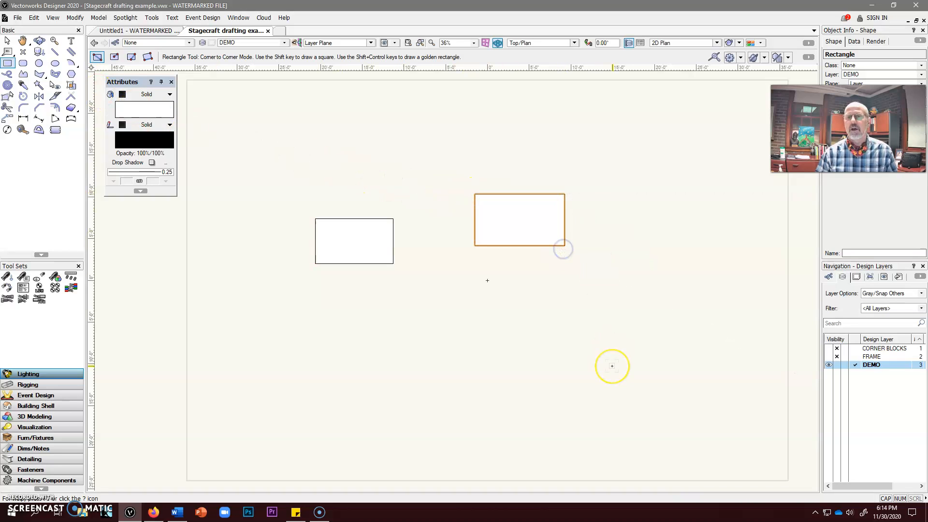
# Move the right-hand rectangle by its bottom-left corner closer to the other one, lining up their bottom edges
pyautogui.press('x')
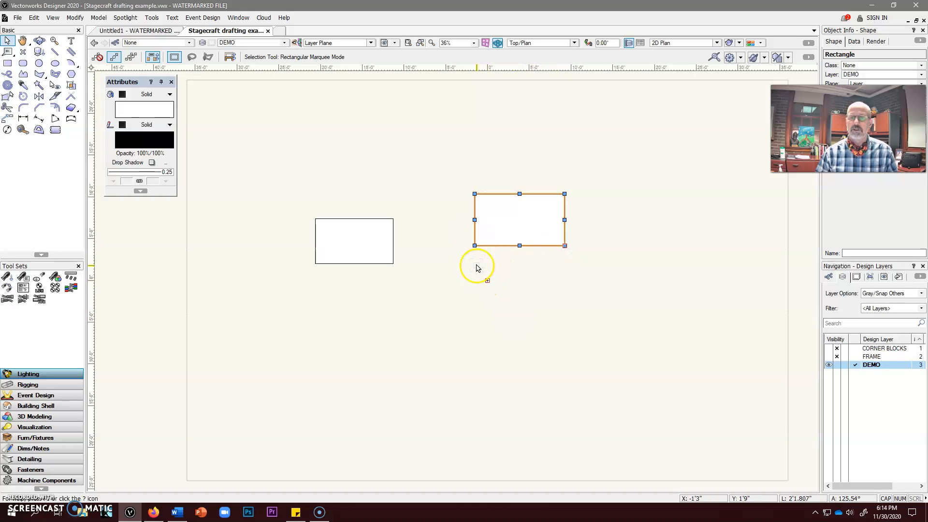
pyautogui.scroll(1, 481, 256)
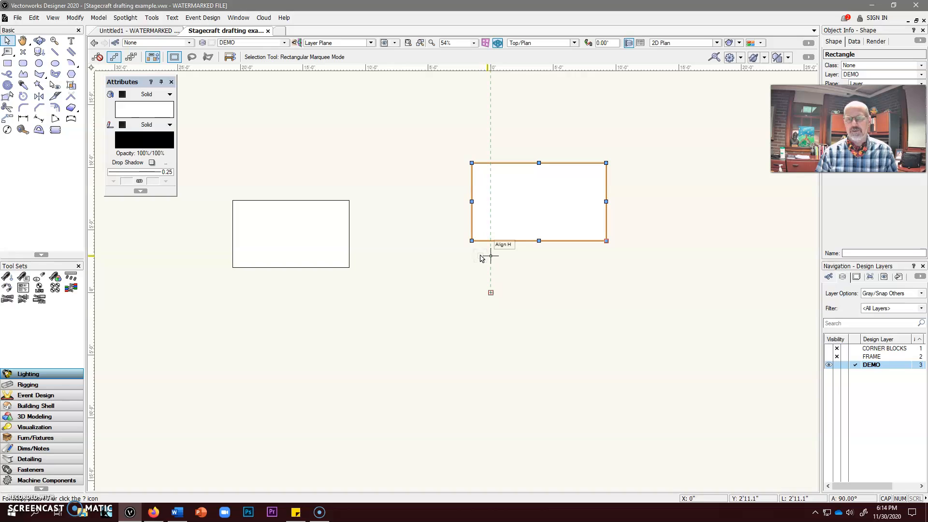
pyautogui.click(472, 240)
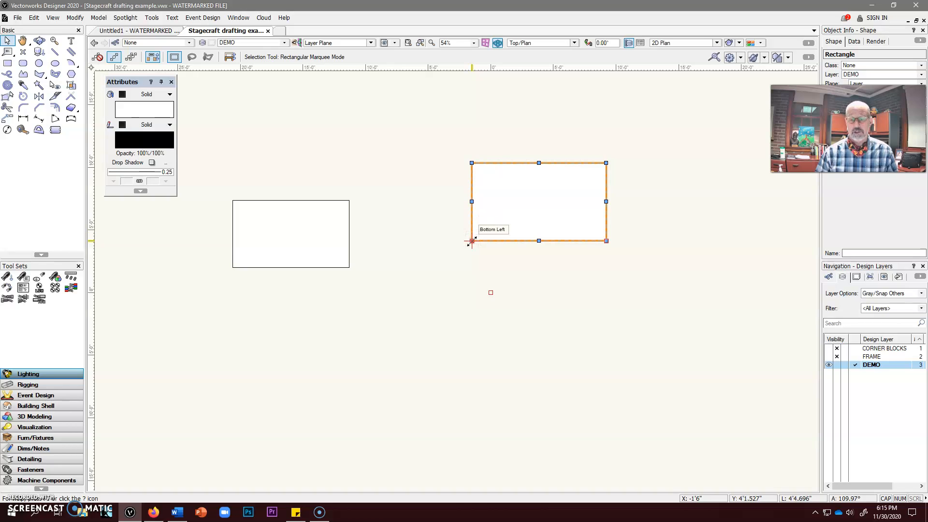
pyautogui.moveTo(472, 241); pyautogui.dragTo(385, 267)
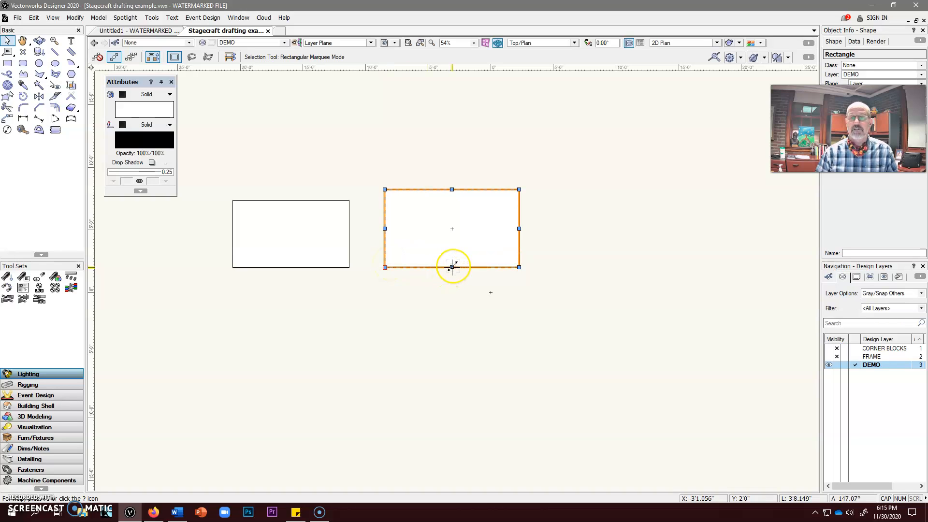
# Enlarge the right-hand rectangle from its bottom edge, right edge and bottom-right corner, declining any backup, and delete it
pyautogui.moveTo(452, 267); pyautogui.dragTo(452, 296)
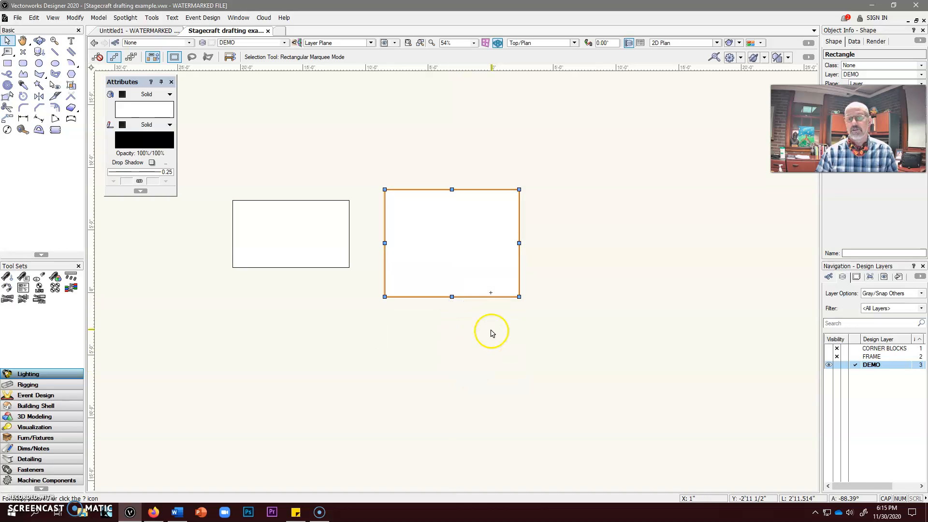
pyautogui.moveTo(519, 242); pyautogui.dragTo(568, 247)
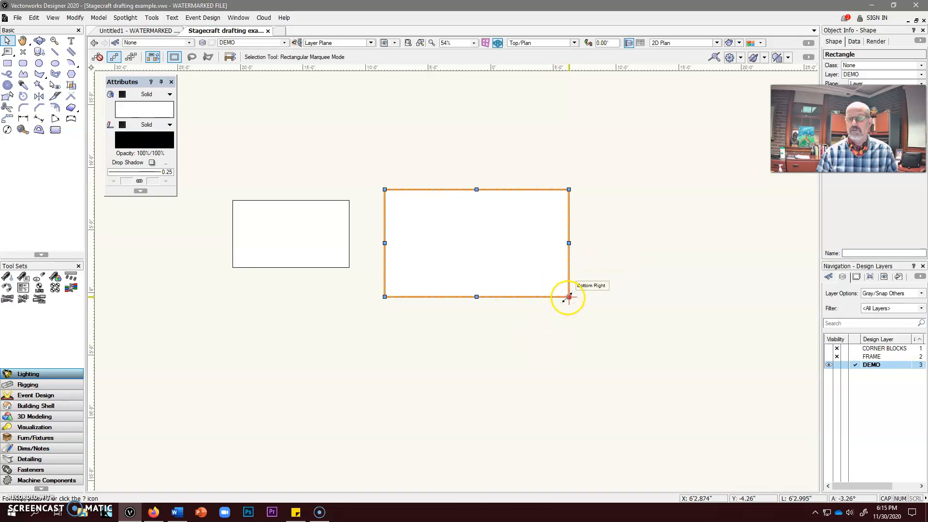
pyautogui.moveTo(569, 297); pyautogui.dragTo(601, 330)
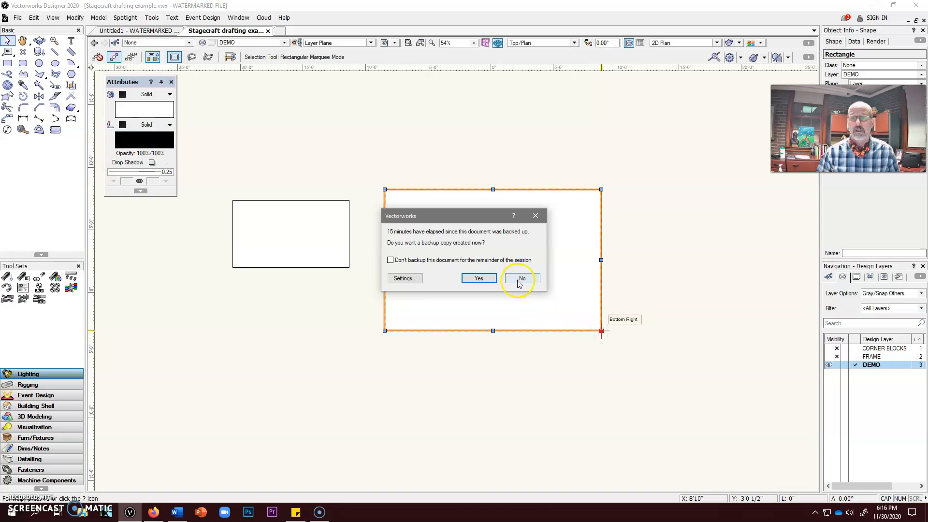
pyautogui.click(521, 279)
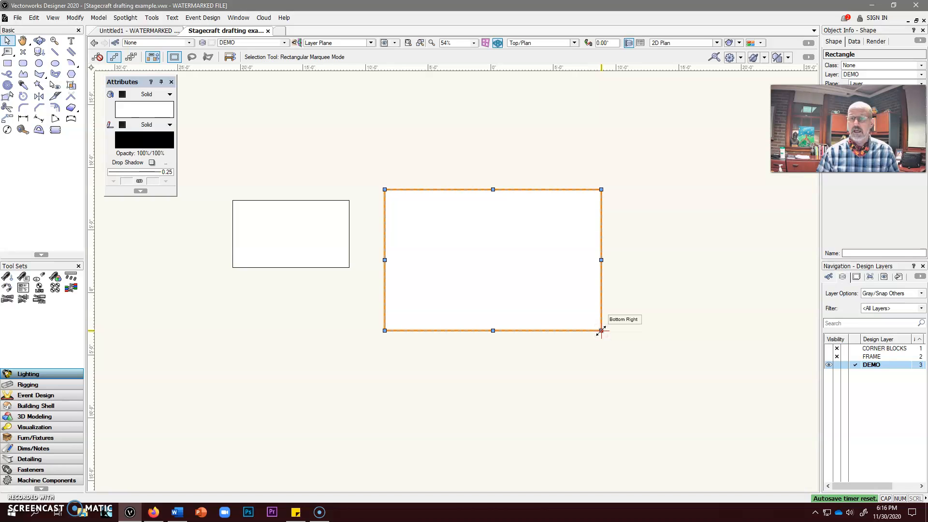
pyautogui.moveTo(601, 332); pyautogui.dragTo(637, 354)
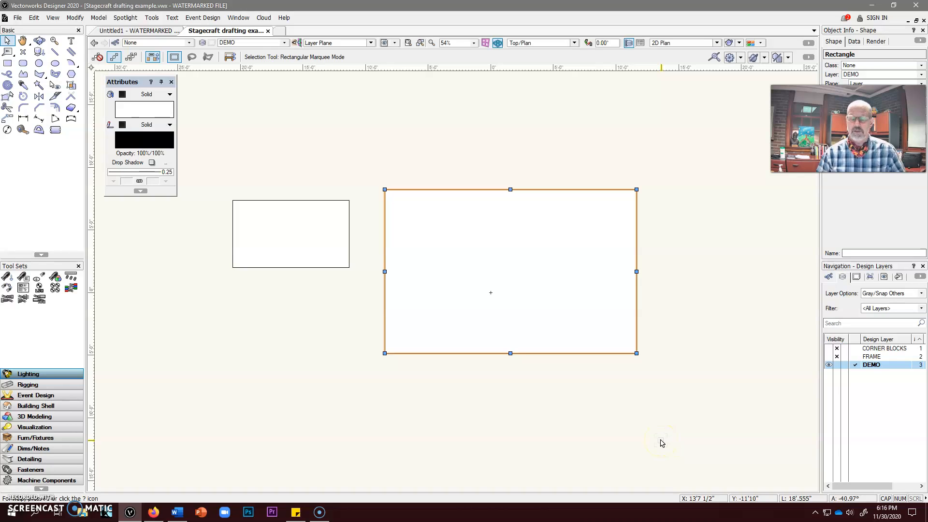
pyautogui.press('Delete')
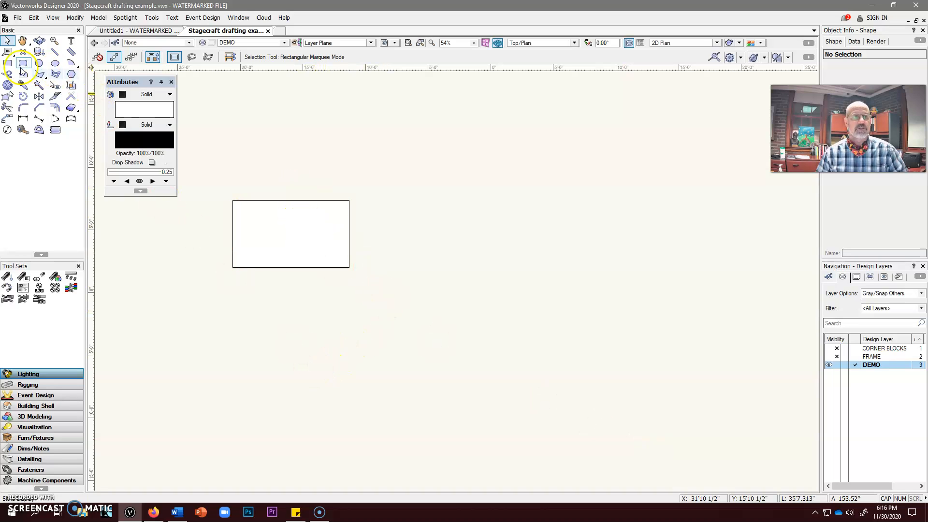
# Draw a rectangle 4' wide and 10' high, starting from a corner below the remaining rectangle
pyautogui.click(7, 63)
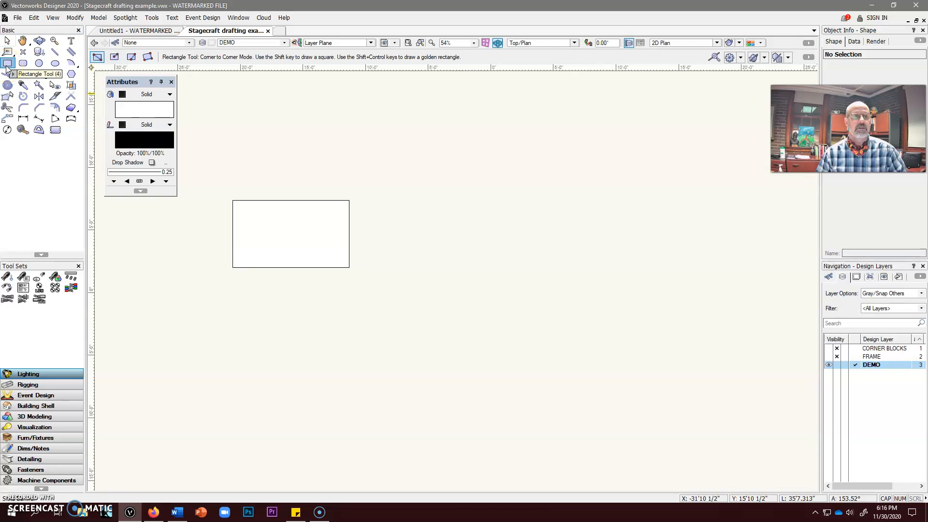
pyautogui.click(246, 373)
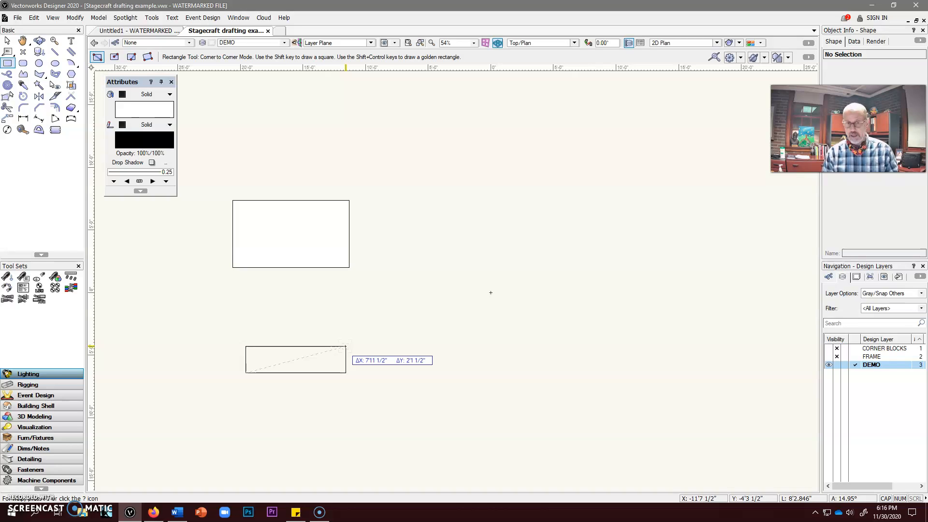
pyautogui.press('Tab')
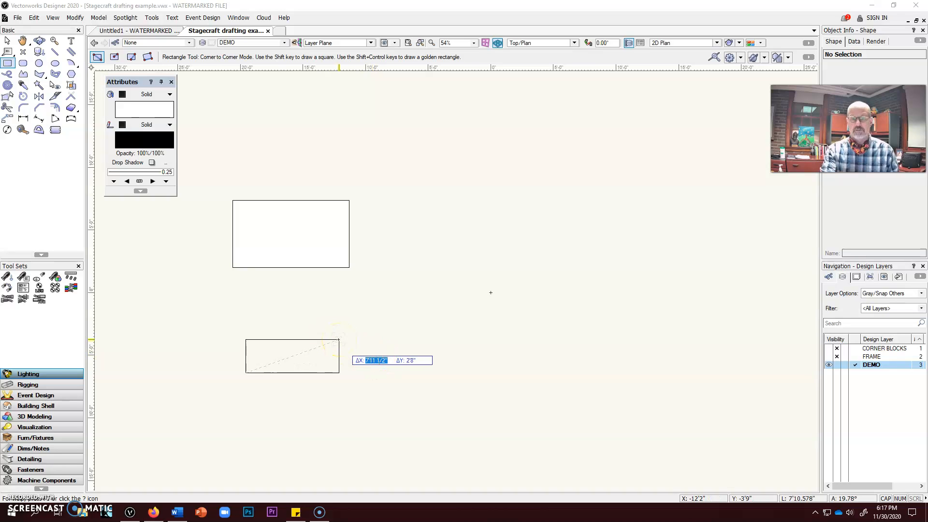
pyautogui.write('4')
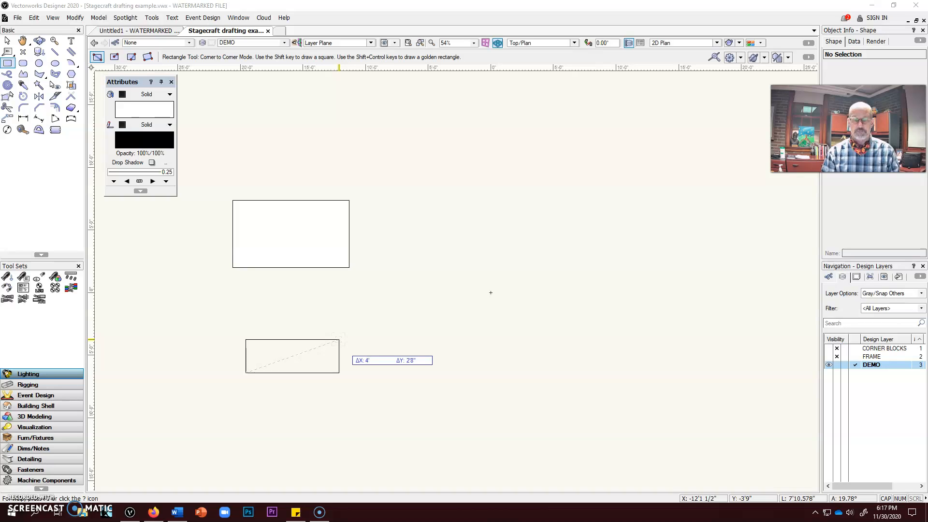
pyautogui.press('Tab')
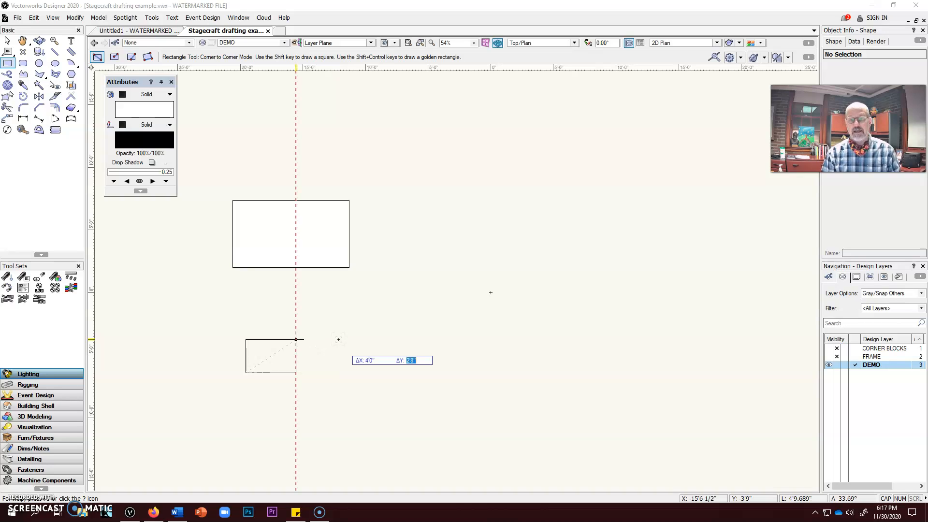
pyautogui.write('10')
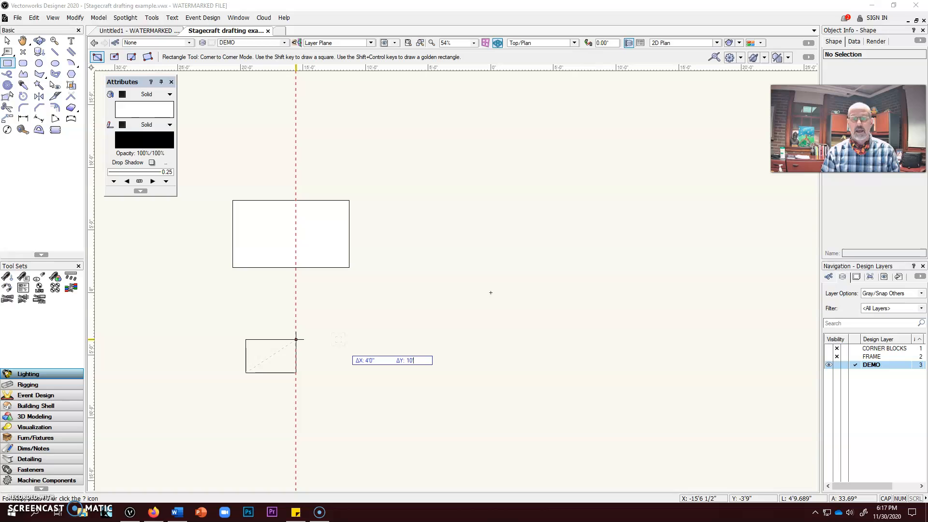
pyautogui.press('Tab')
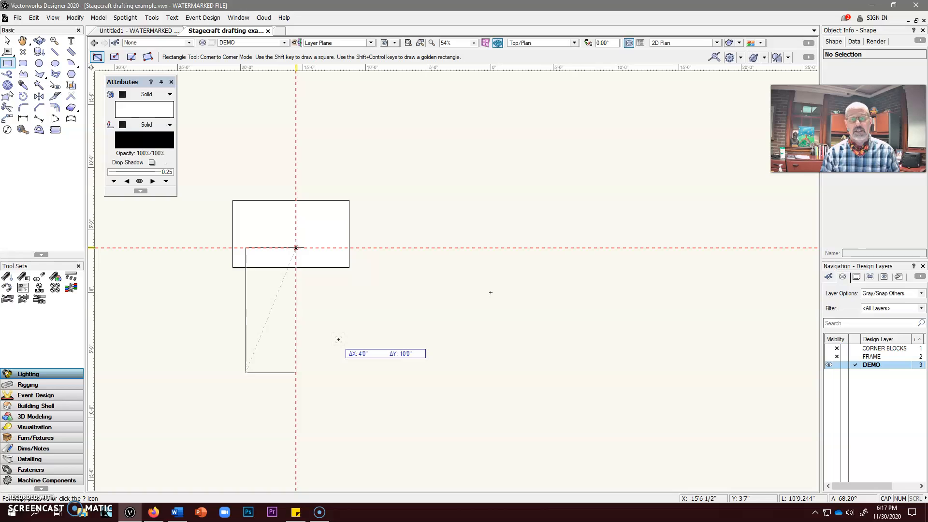
pyautogui.click(296, 247)
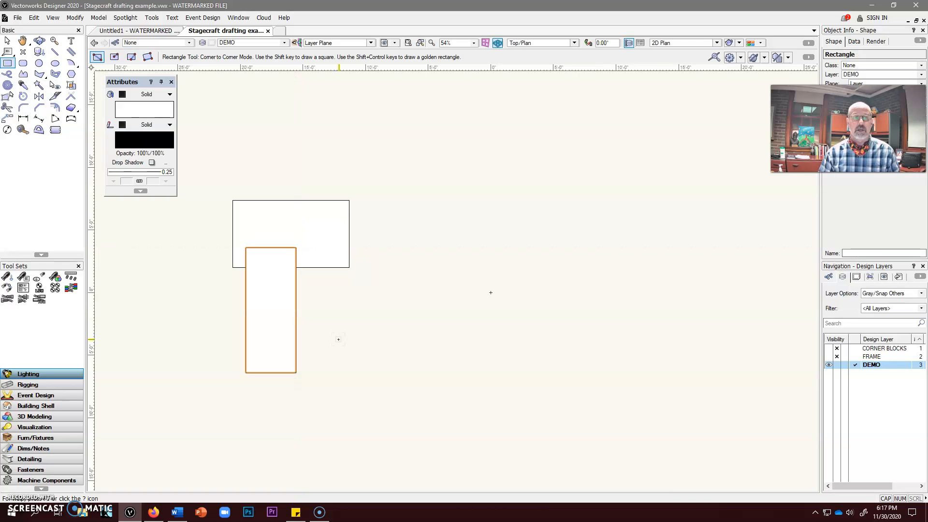
# Move the 4' by 10' rectangle by its top-right corner clear of the other one, and remove both rectangles
pyautogui.press('x')
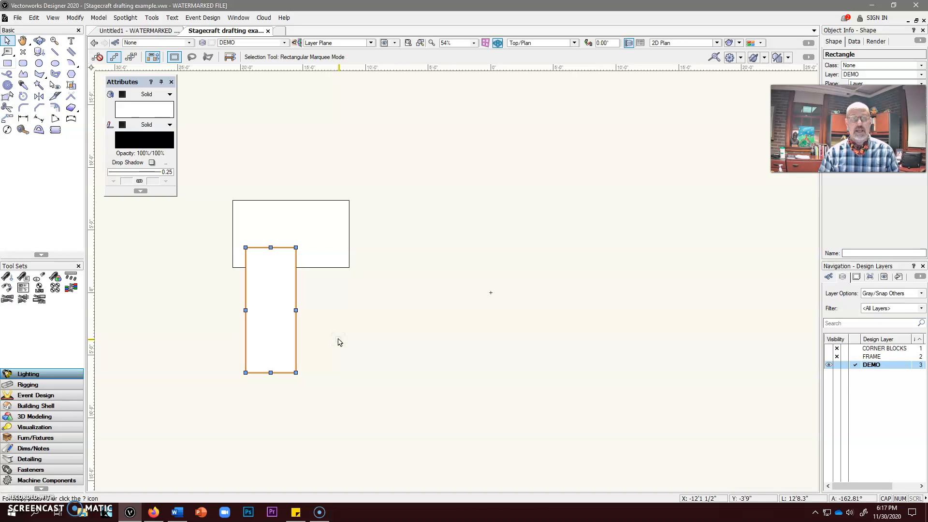
pyautogui.moveTo(296, 248); pyautogui.dragTo(460, 205)
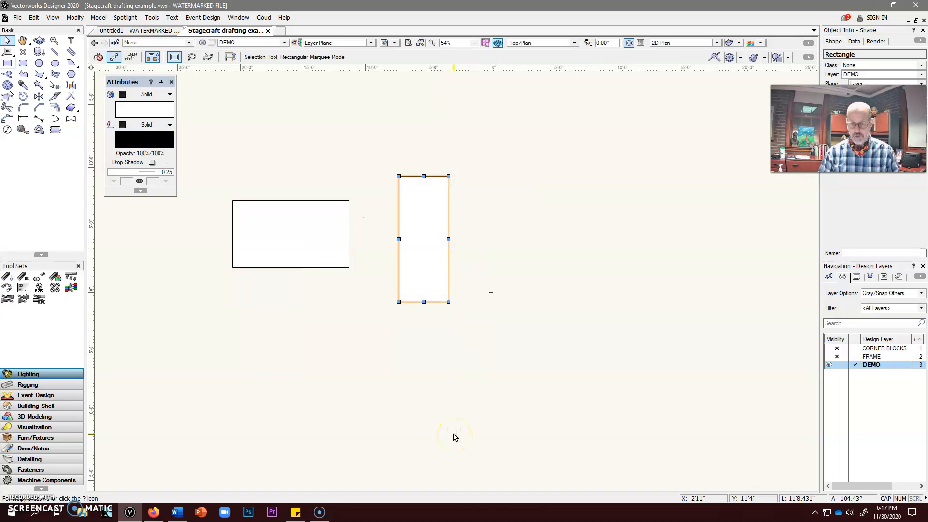
pyautogui.hotkey('ctrl', 'z')
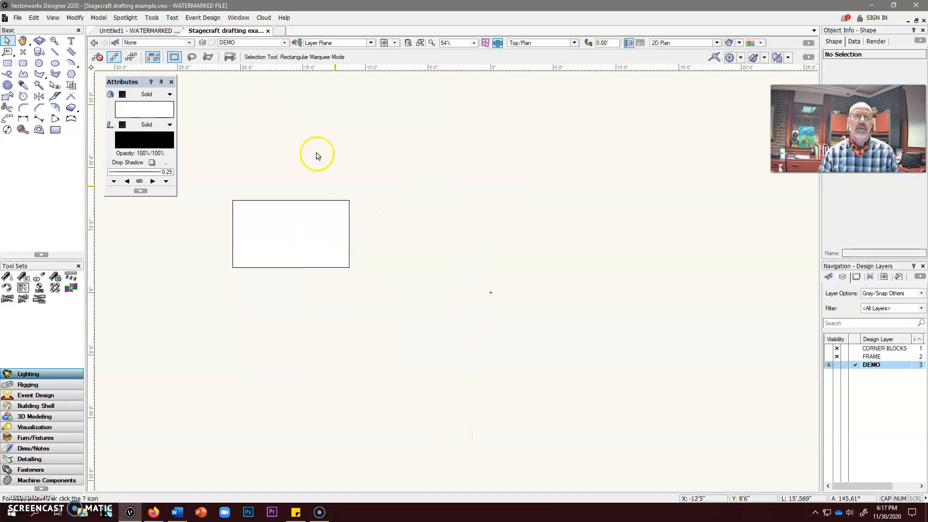
pyautogui.click(344, 202)
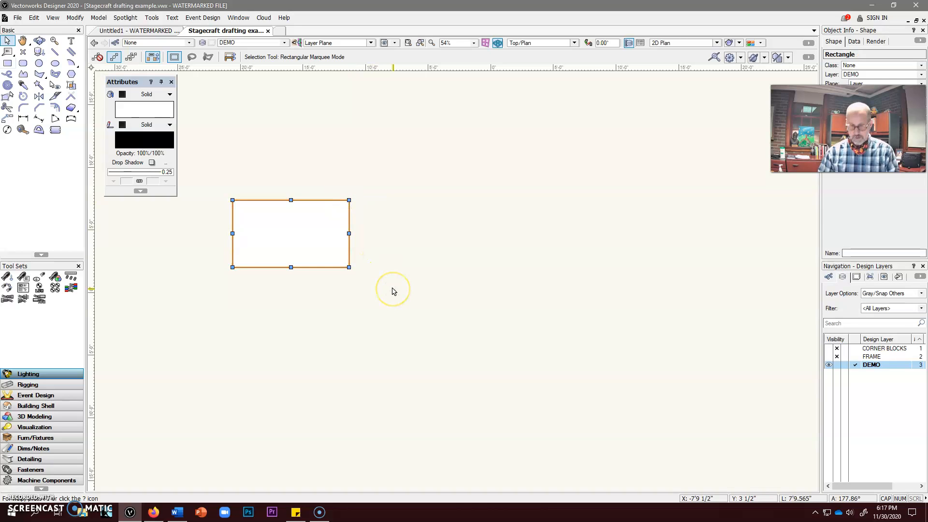
pyautogui.press('Delete')
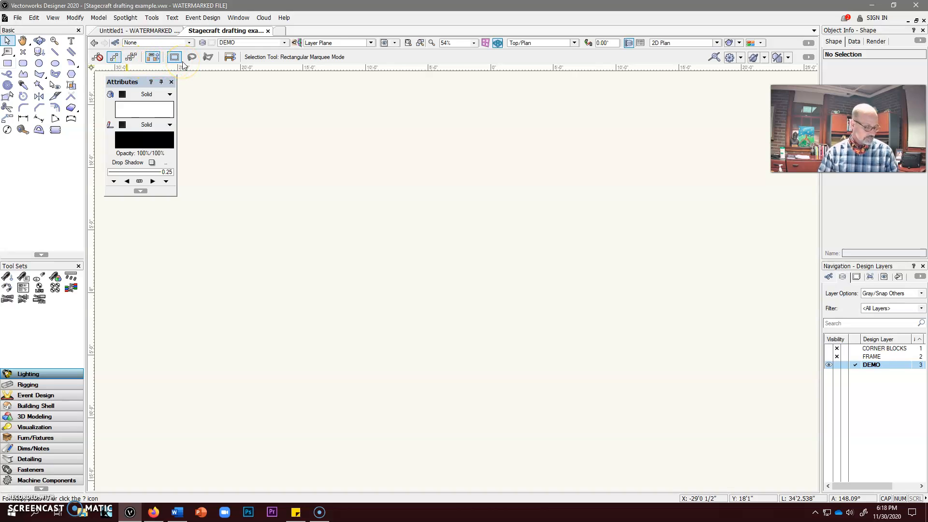
# Draw a rectangle in Center to Corner mode in the upper-left part of the drawing area, and delete it
pyautogui.click(8, 64)
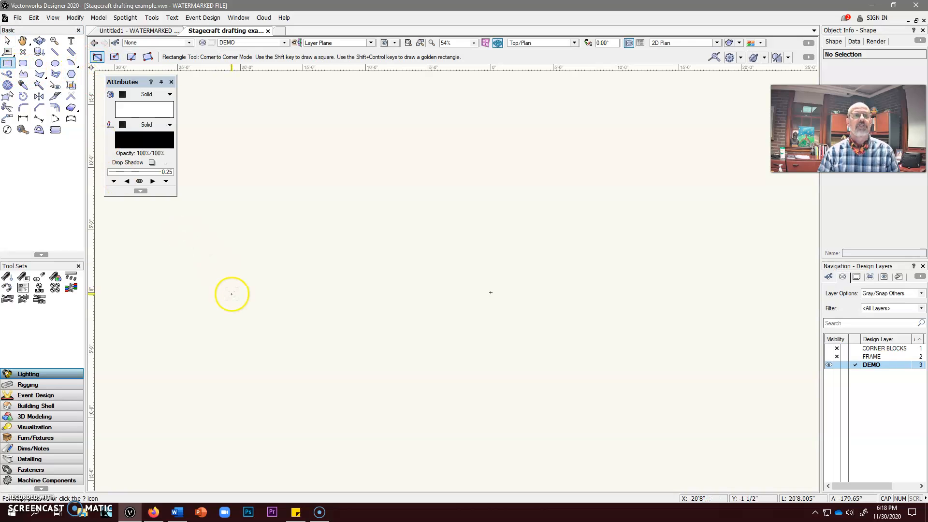
pyautogui.click(114, 58)
pyautogui.click(318, 224)
pyautogui.click(357, 202)
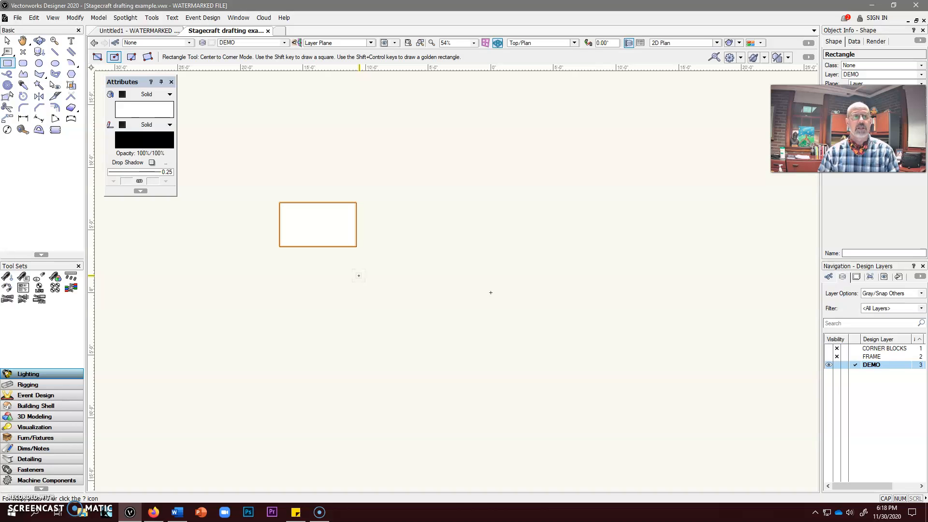
pyautogui.press('Delete')
pyautogui.click(8, 64)
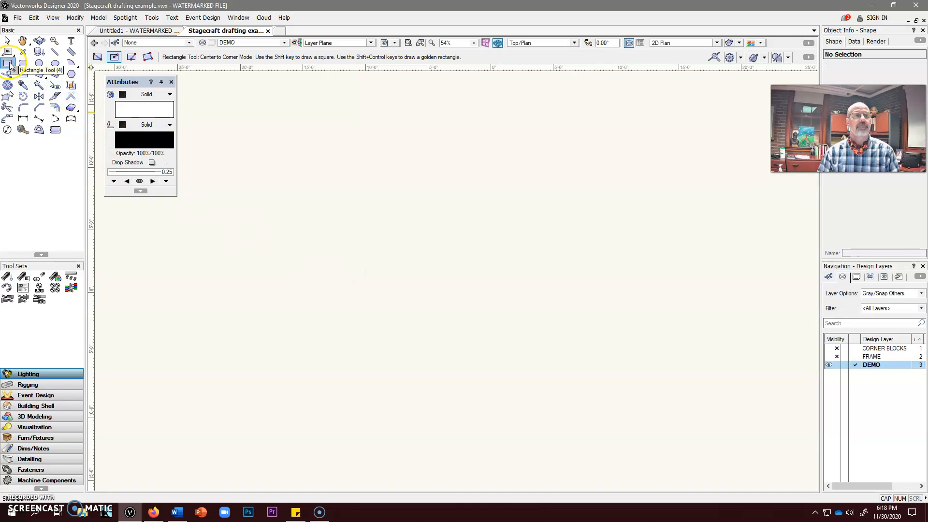
pyautogui.click(56, 52)
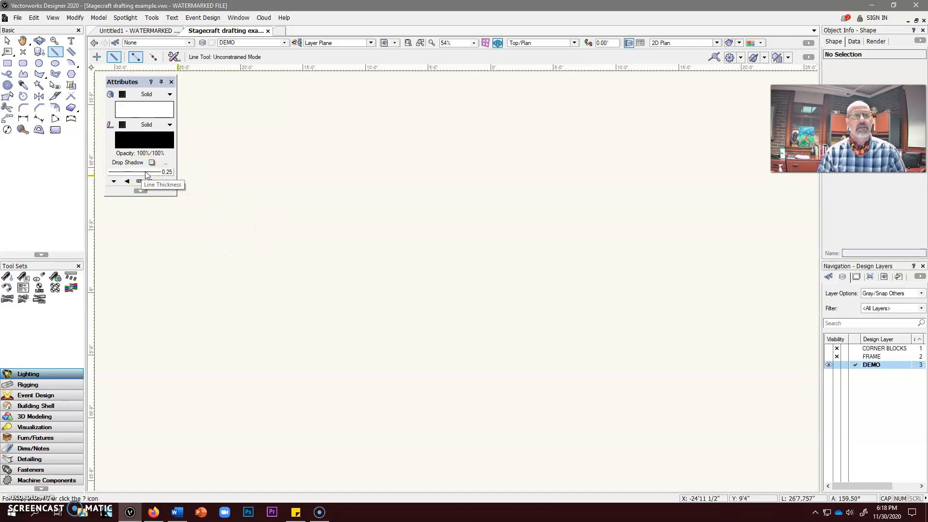
pyautogui.click(243, 171)
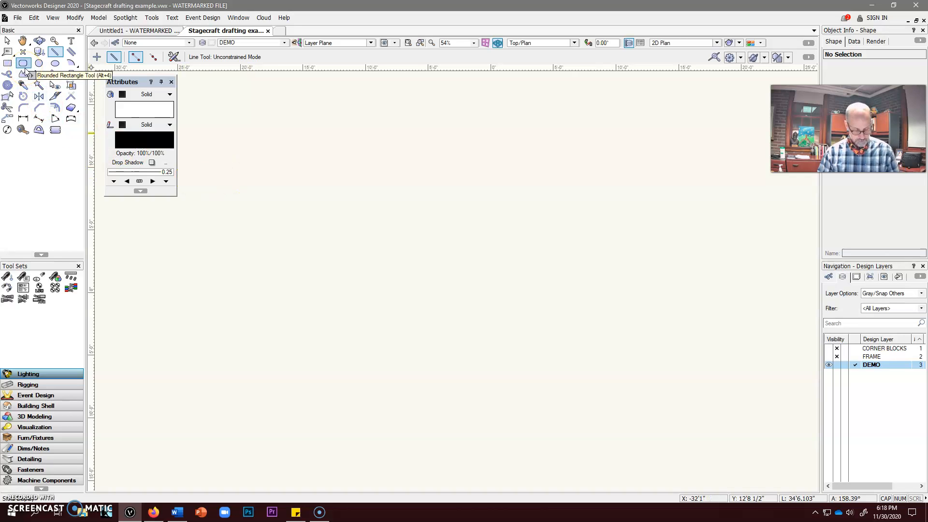
# Set the default line thickness to 0.05 with nothing selected
pyautogui.press('x')
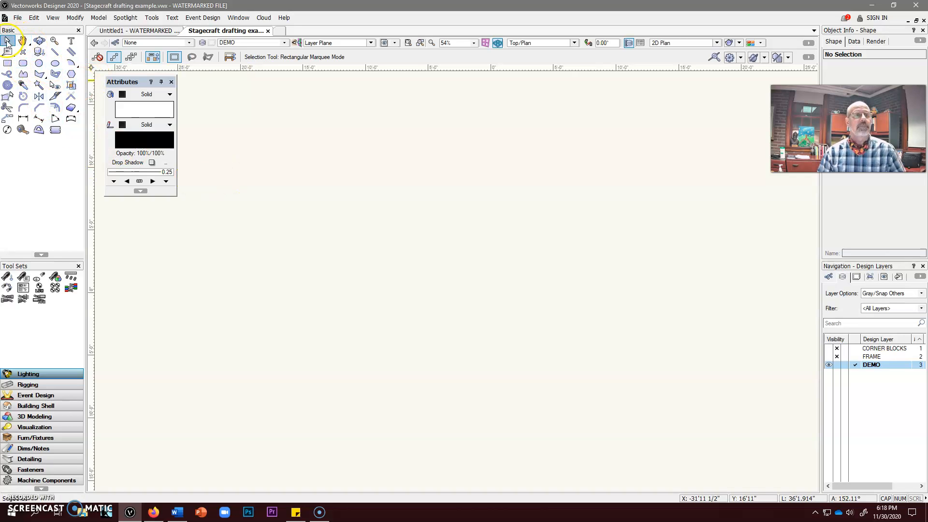
pyautogui.click(124, 172)
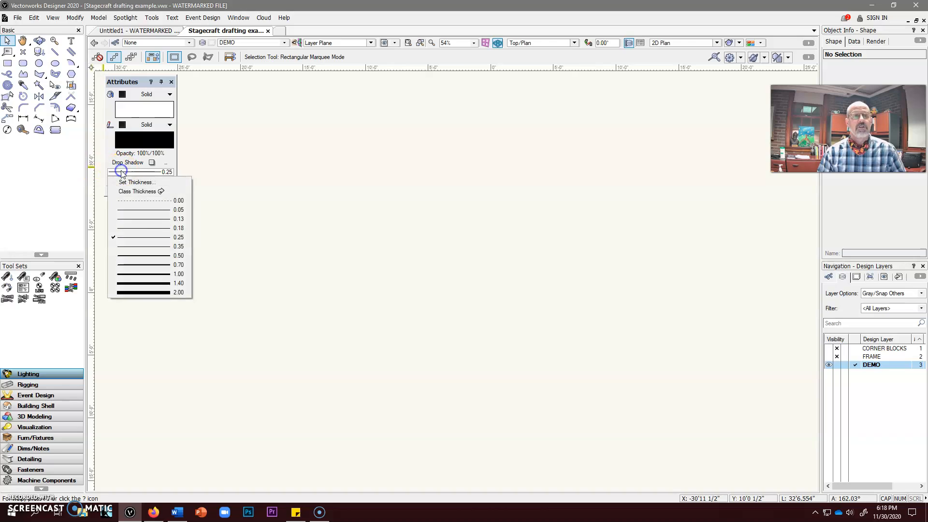
pyautogui.click(155, 212)
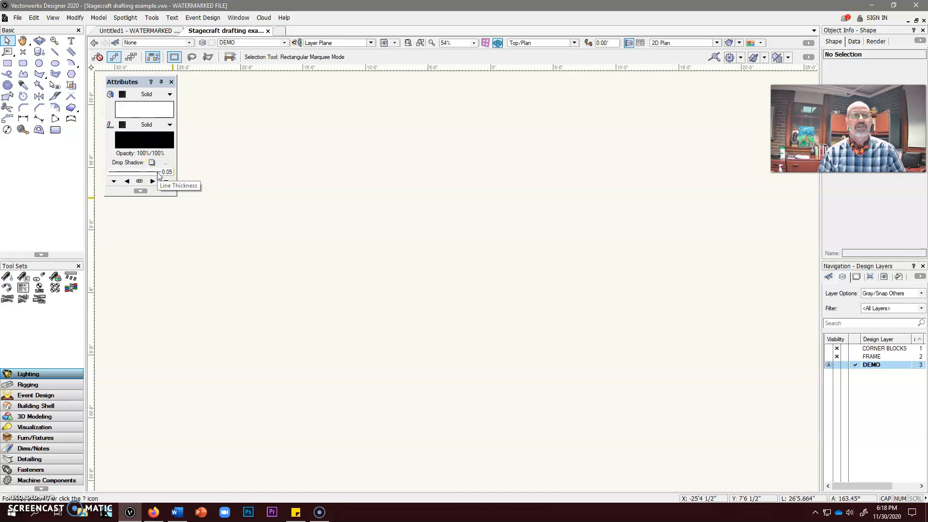
pyautogui.click(137, 174)
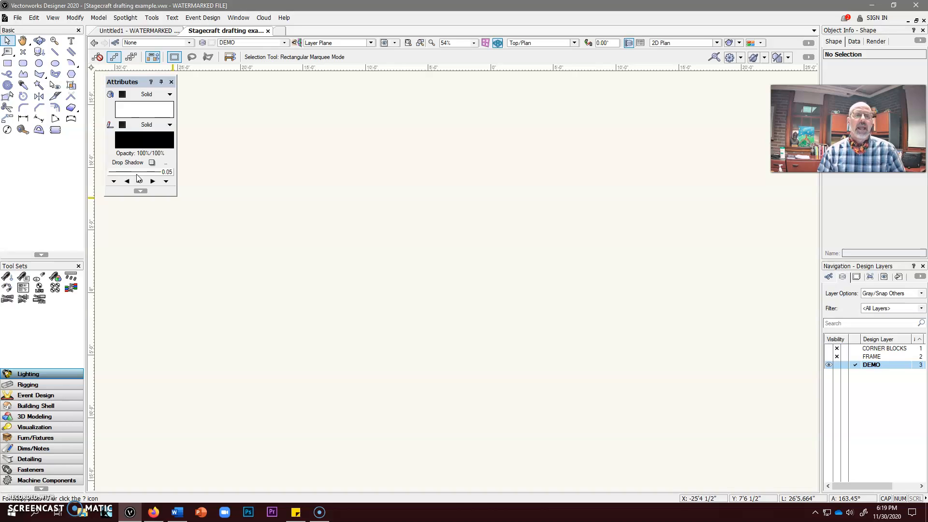
# Set the default line thickness to 0.25 with nothing selected
pyautogui.click(144, 177)
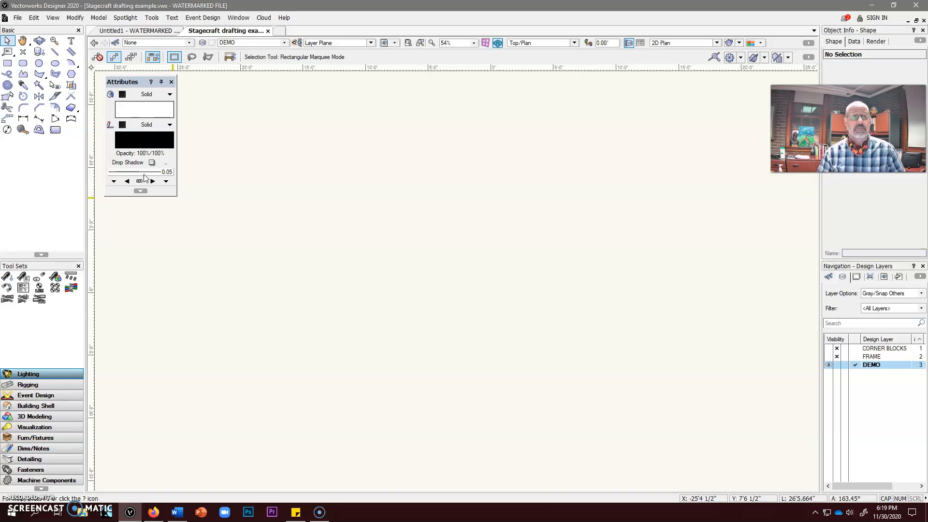
pyautogui.click(143, 174)
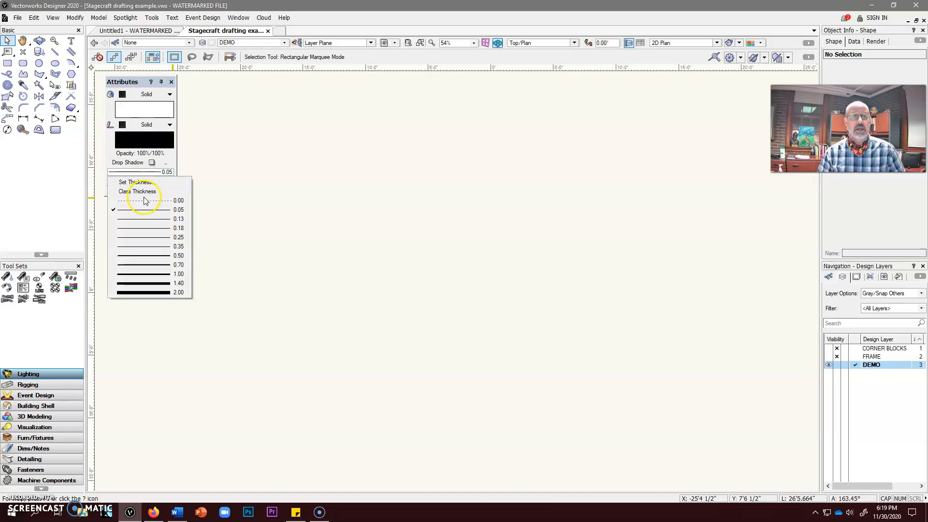
pyautogui.click(142, 174)
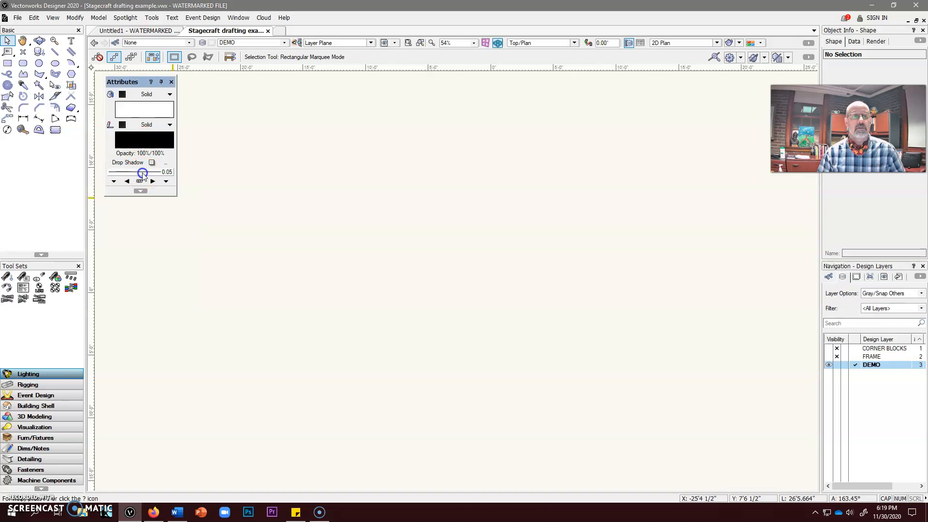
pyautogui.click(143, 174)
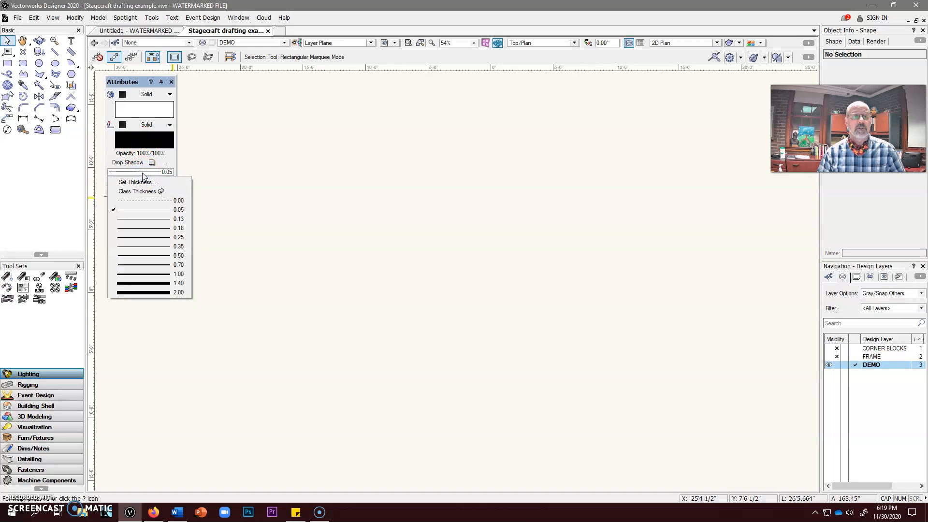
pyautogui.click(141, 236)
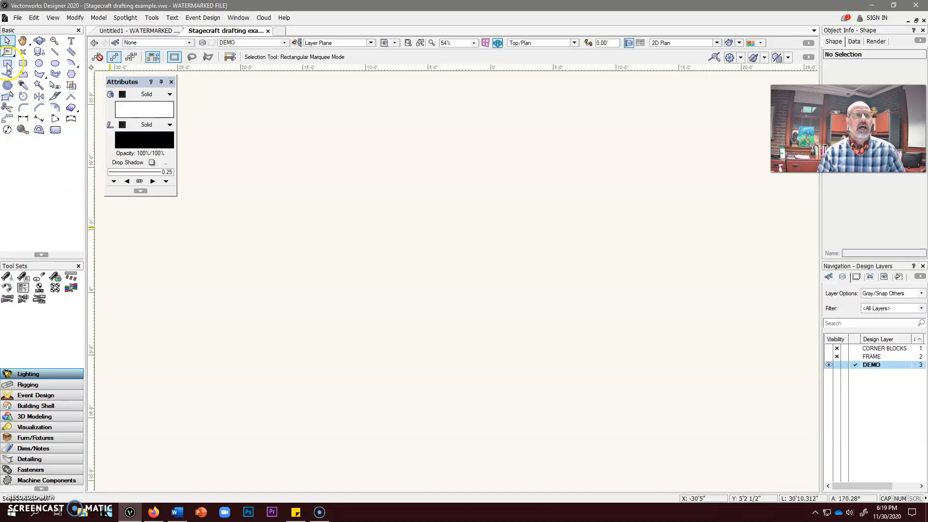
pyautogui.click(8, 42)
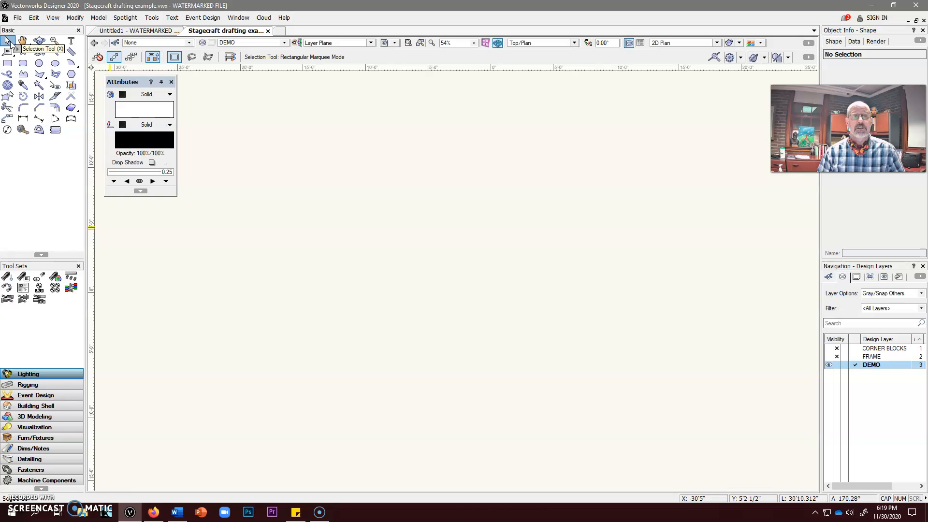
pyautogui.click(250, 236)
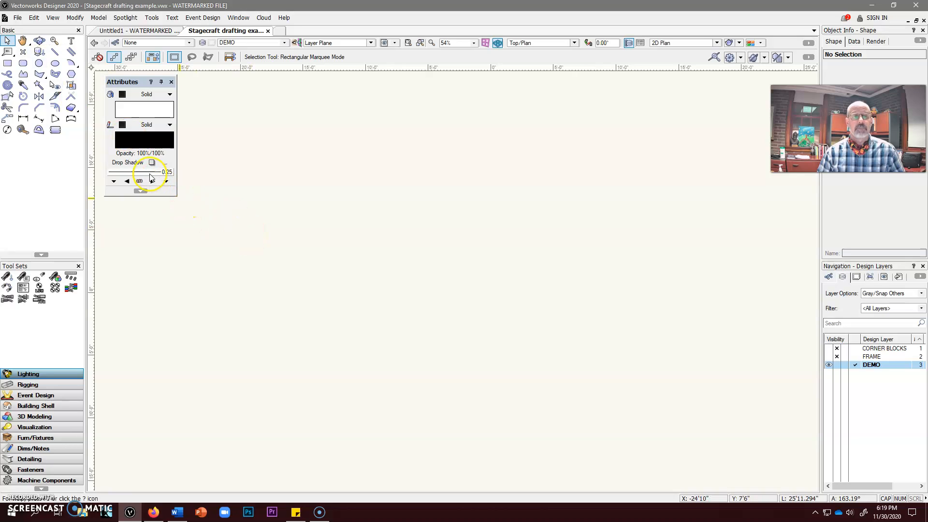
pyautogui.click(238, 242)
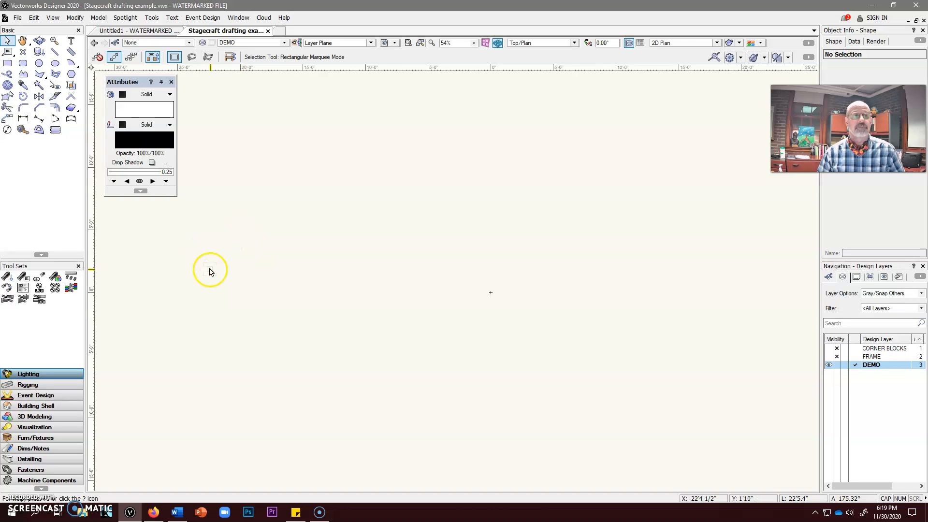
# Draw a horizontal line from its endpoint with the Line tool in Unconstrained Mode, in the upper-left part of the drawing area
pyautogui.click(54, 52)
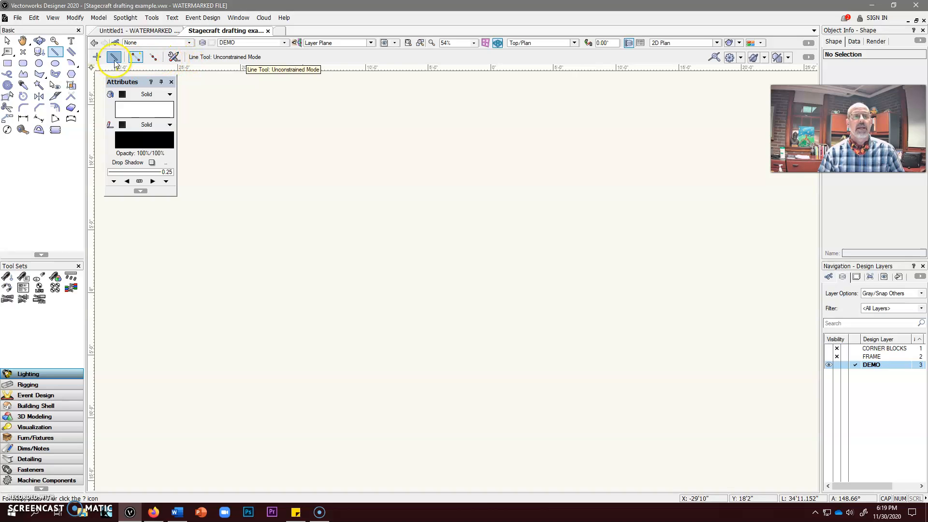
pyautogui.click(98, 58)
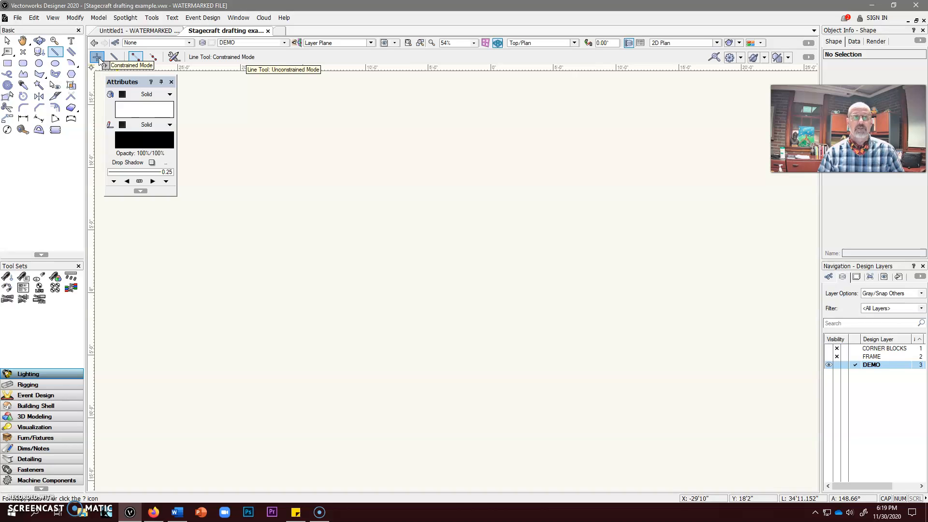
pyautogui.click(115, 56)
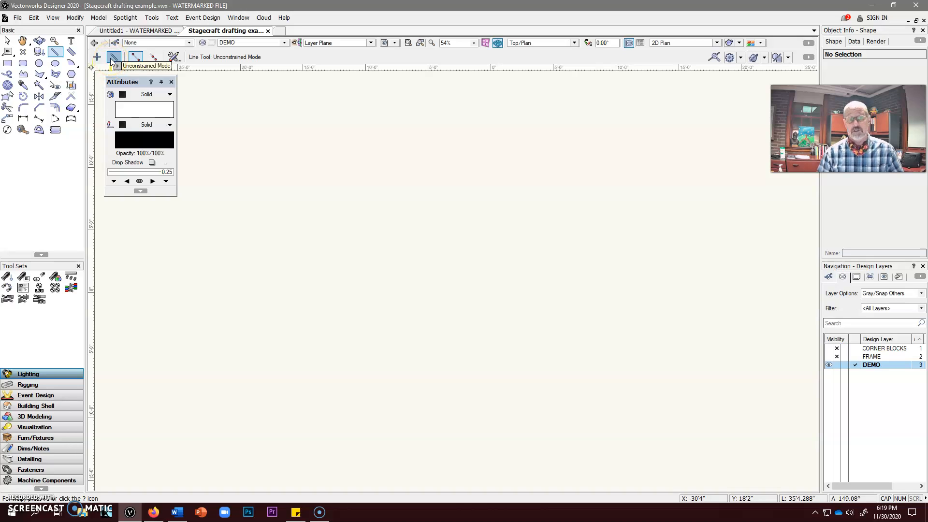
pyautogui.moveTo(250, 218); pyautogui.dragTo(317, 206)
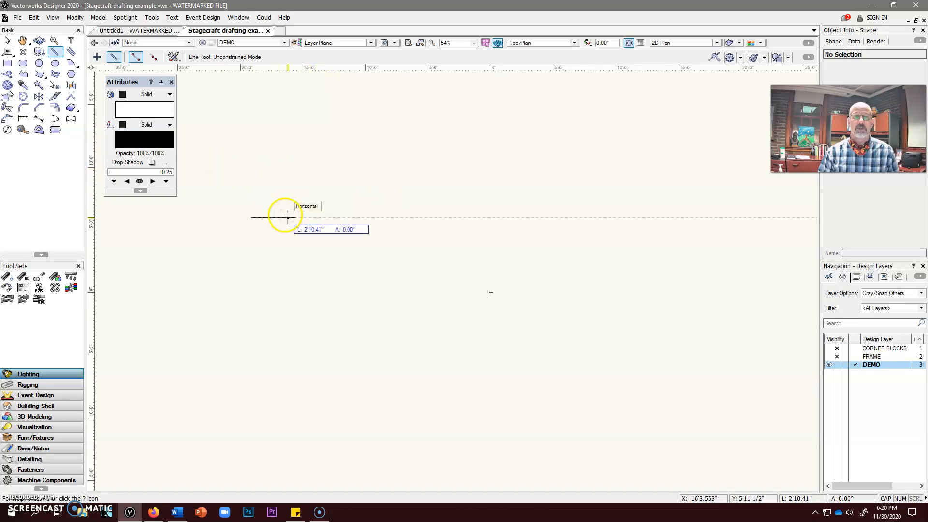
pyautogui.click(344, 217)
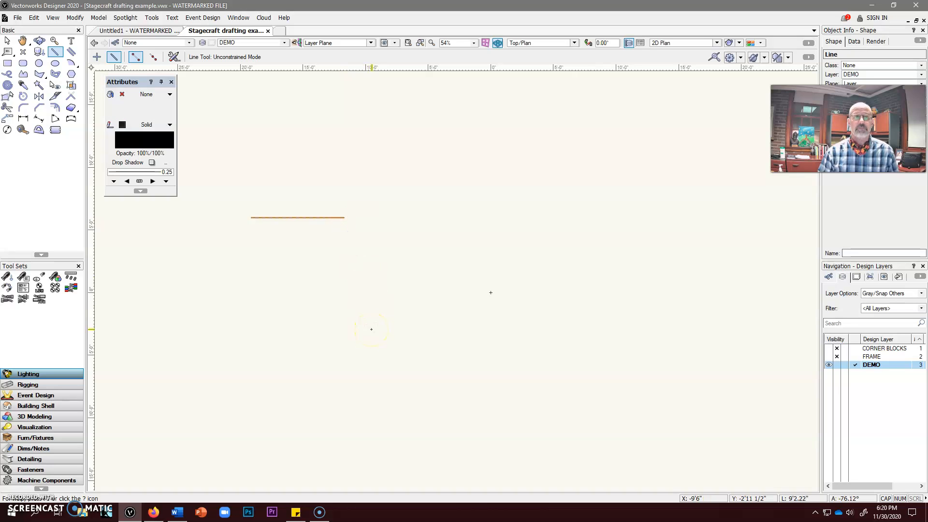
# Draw a longer horizontal line outward from its center, above the first line
pyautogui.click(153, 58)
pyautogui.click(281, 149)
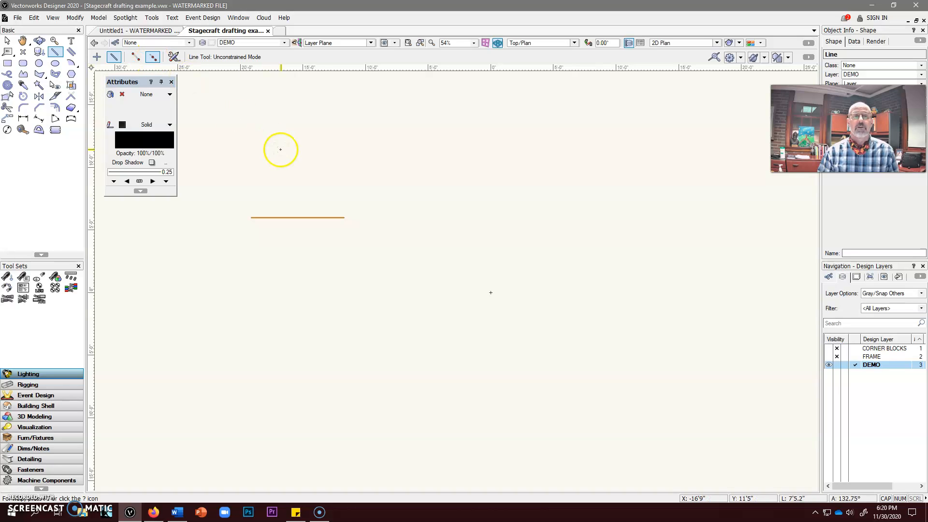
pyautogui.click(349, 149)
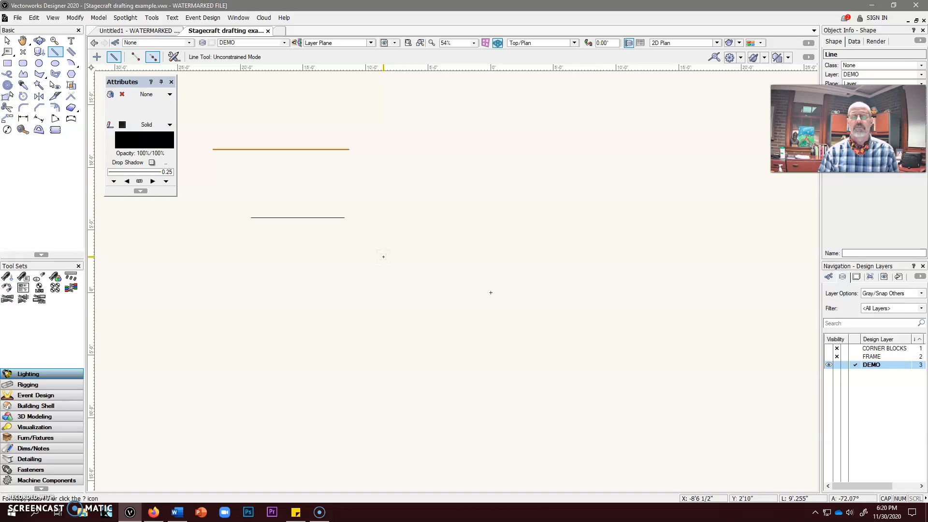
# Return the Line tool to drawing from an endpoint and draw a horizontal line between the two existing ones
pyautogui.click(136, 57)
pyautogui.click(237, 182)
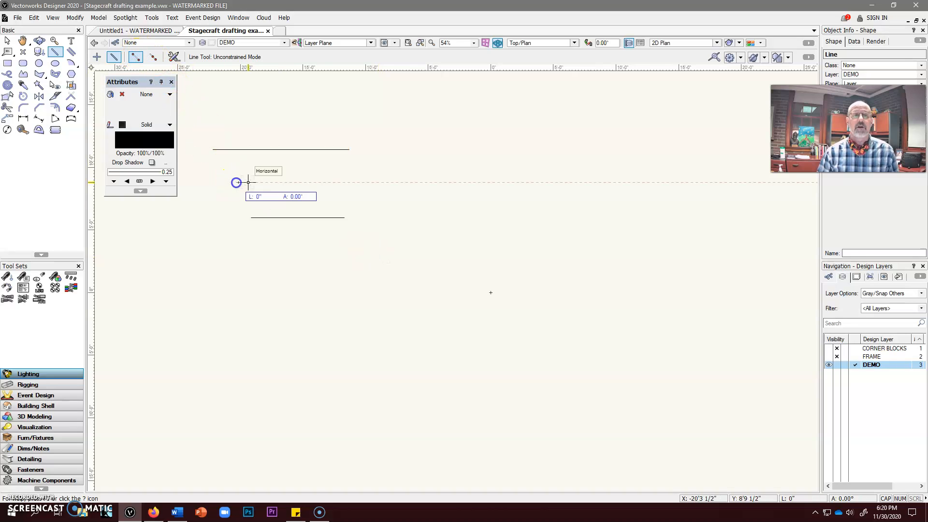
pyautogui.click(337, 181)
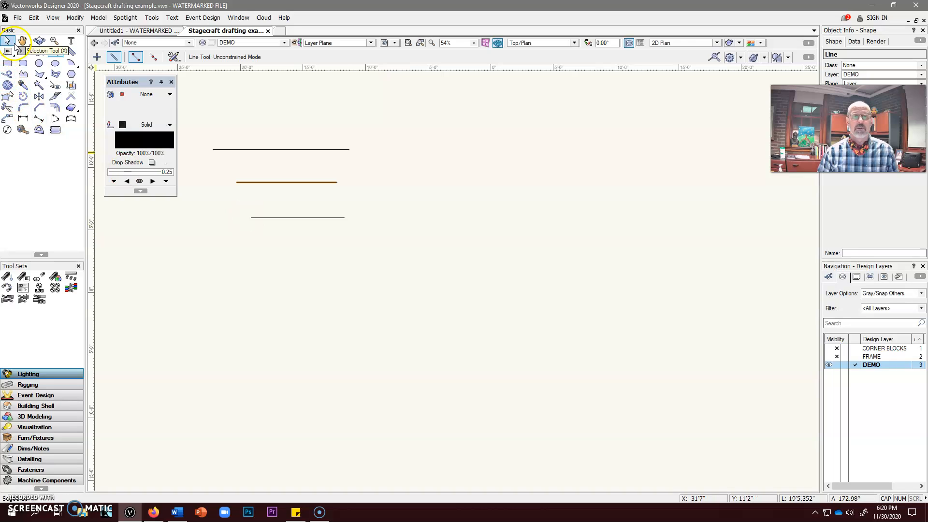
# Draw a right triangle from three connected lines below the horizontal lines, and delete its diagonal
pyautogui.click(326, 275)
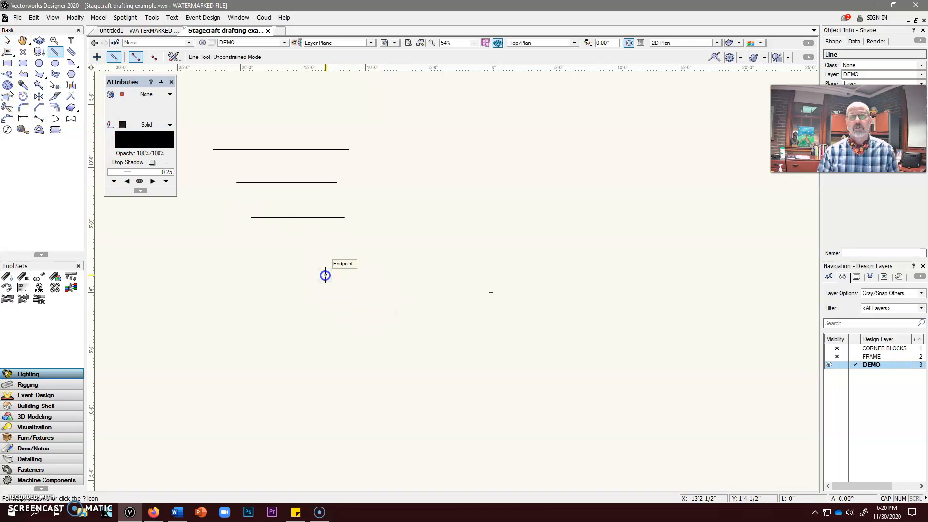
pyautogui.click(392, 275)
pyautogui.click(392, 275)
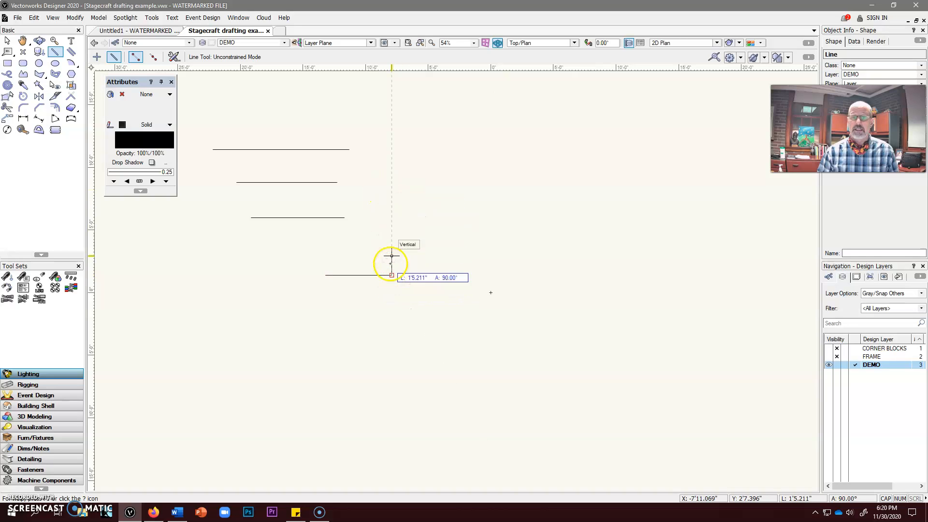
pyautogui.click(391, 212)
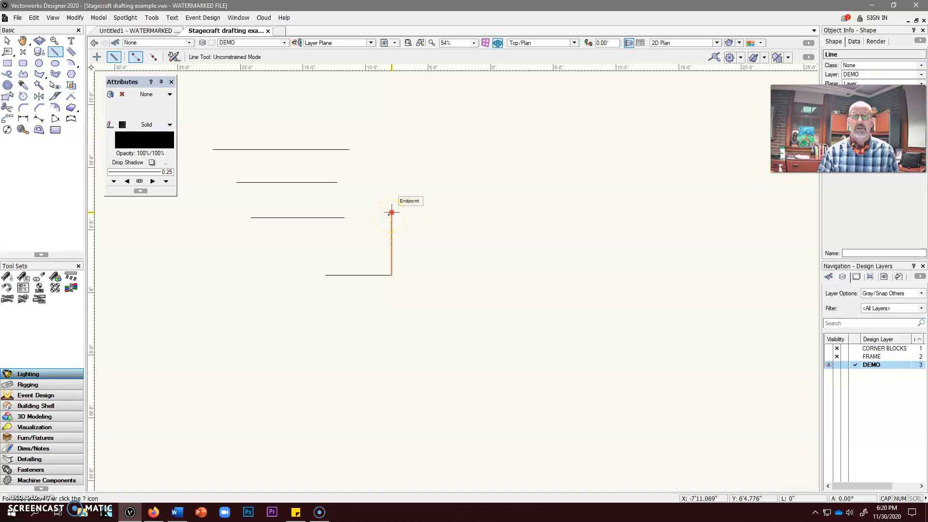
pyautogui.moveTo(392, 212); pyautogui.dragTo(326, 275)
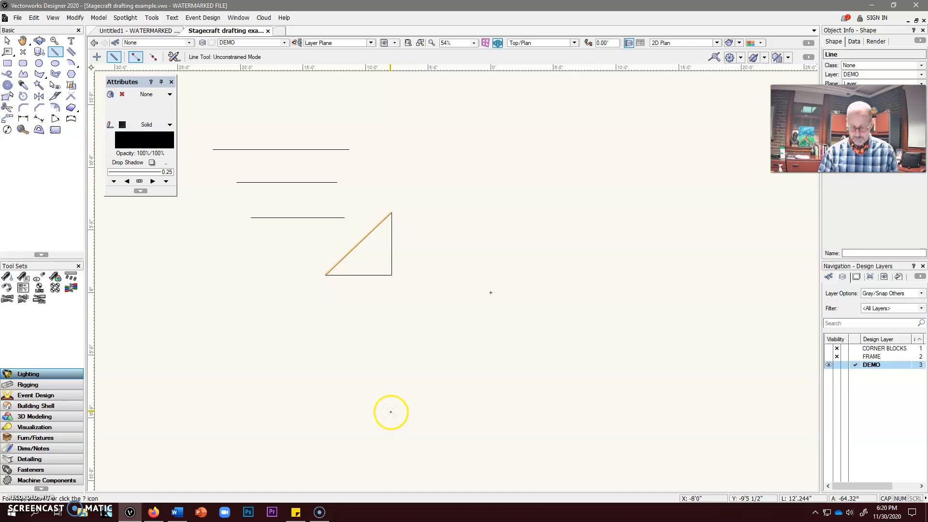
pyautogui.press('Delete')
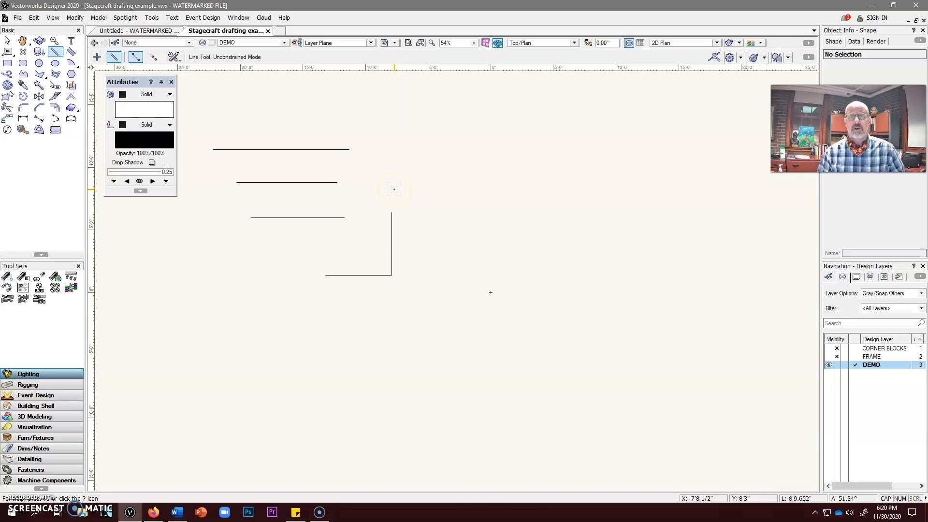
# Draw a horizontal line exactly 8'3" long, starting just above the upper end of the vertical line
pyautogui.moveTo(394, 189); pyautogui.dragTo(444, 189)
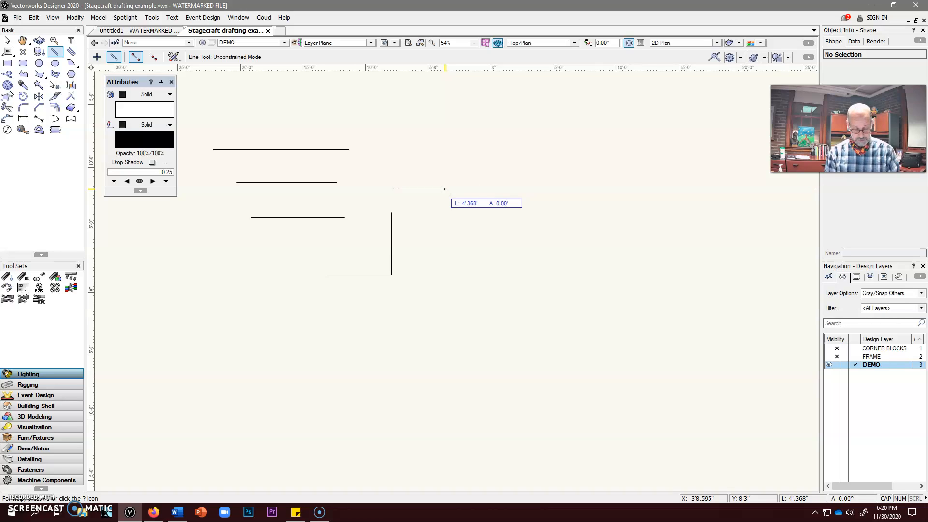
pyautogui.write("8'3")
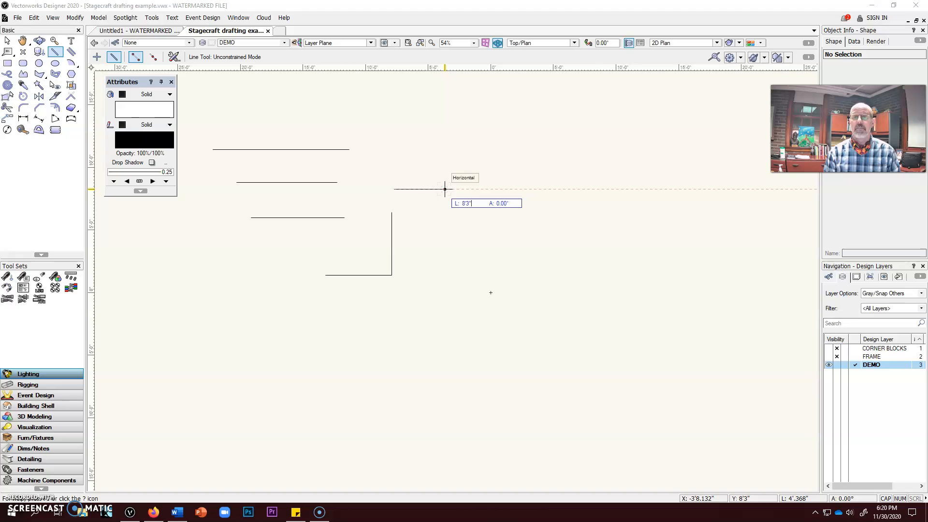
pyautogui.press('Tab')
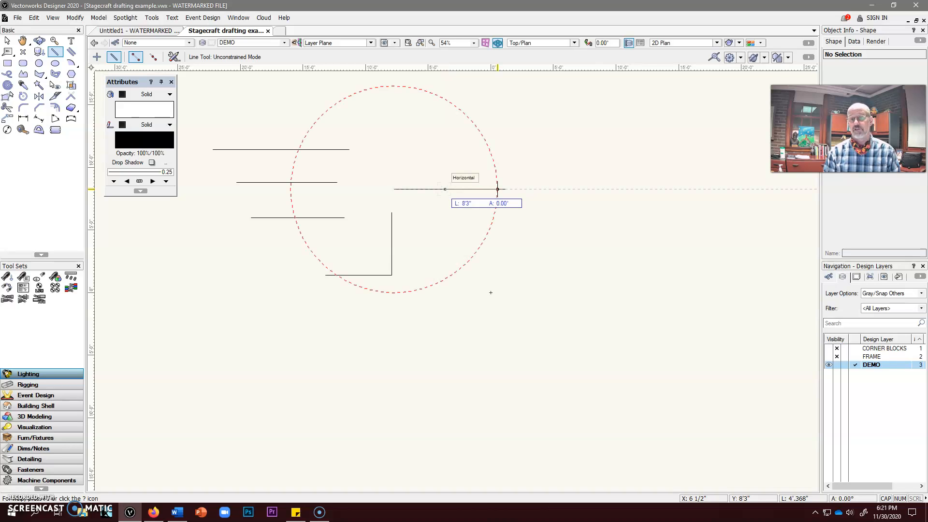
pyautogui.press('Return')
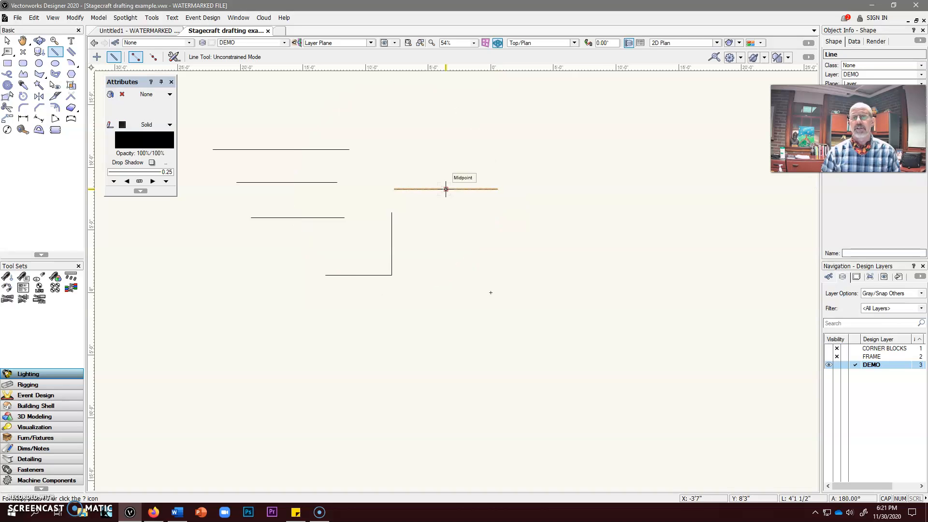
pyautogui.click(461, 309)
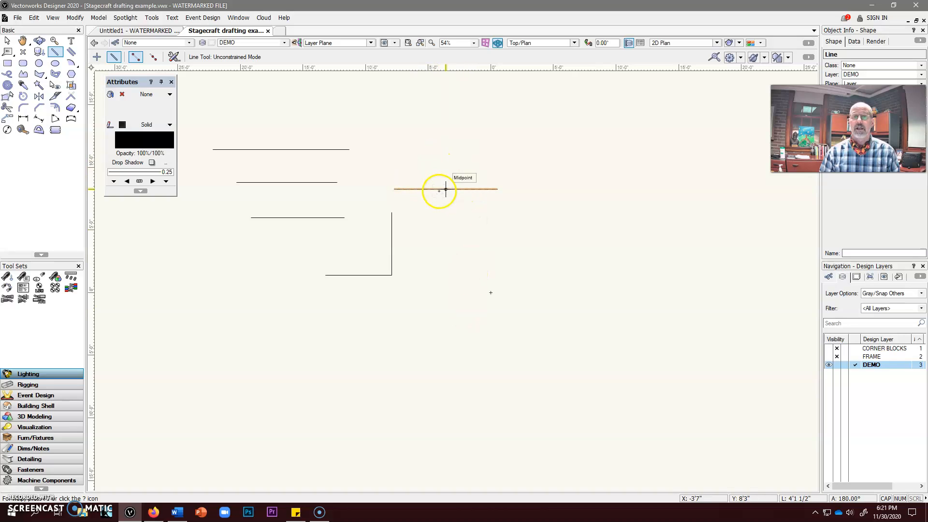
# Draw a vertical line 2'6" long upward from the midpoint of the 8'3" line
pyautogui.moveTo(498, 189); pyautogui.dragTo(446, 140)
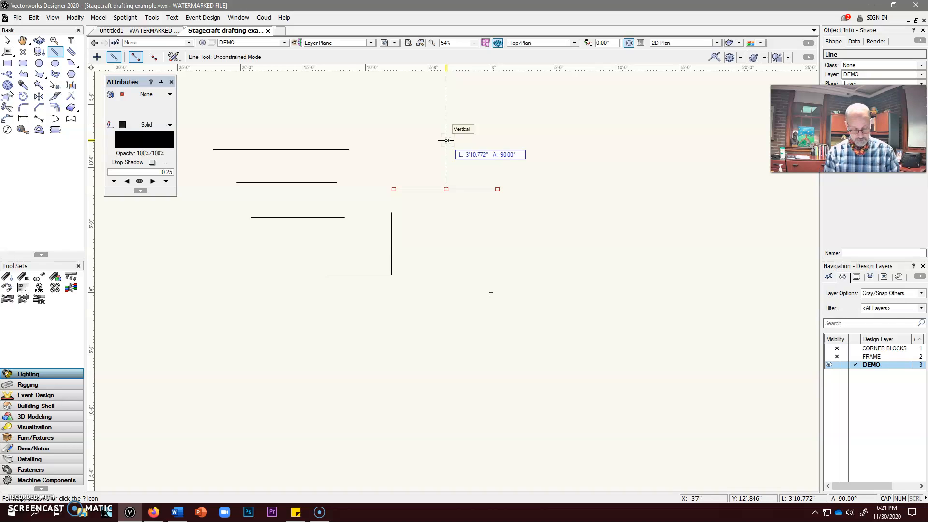
pyautogui.write('2\'6"')
pyautogui.press('Tab')
pyautogui.click(446, 141)
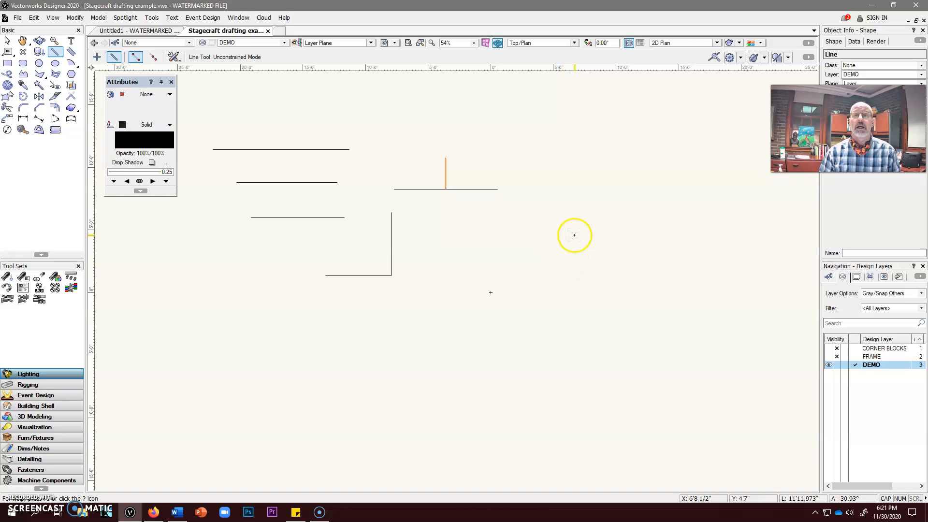
# Set the active layer's scale to 1/2"
pyautogui.rightClick(440, 220)
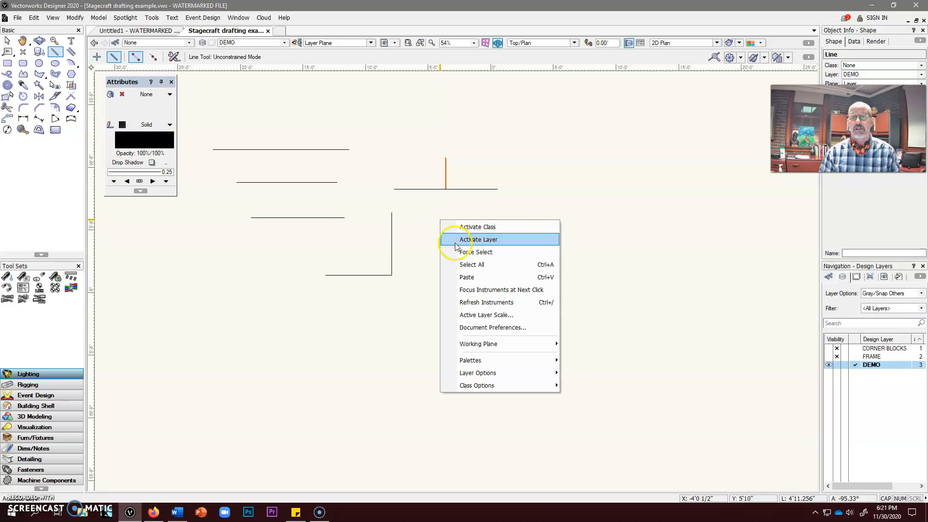
pyautogui.click(476, 320)
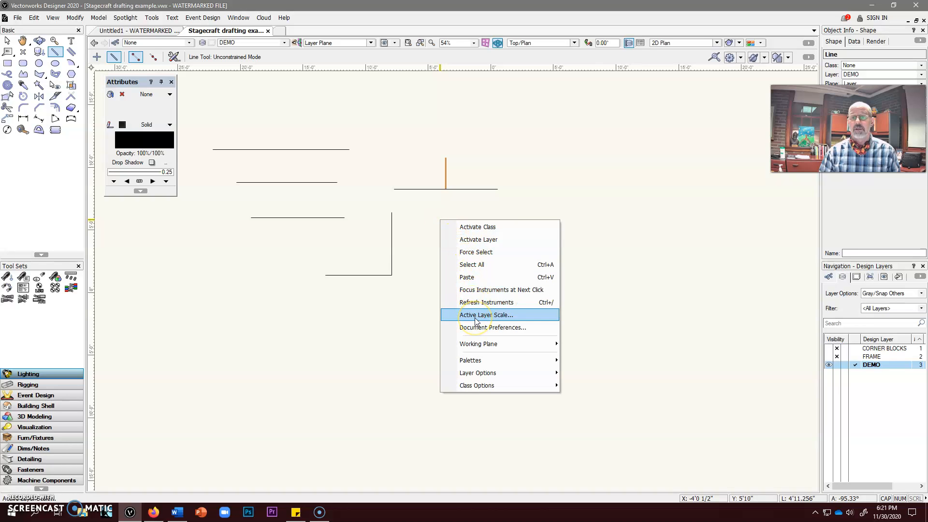
pyautogui.click(476, 316)
pyautogui.click(392, 194)
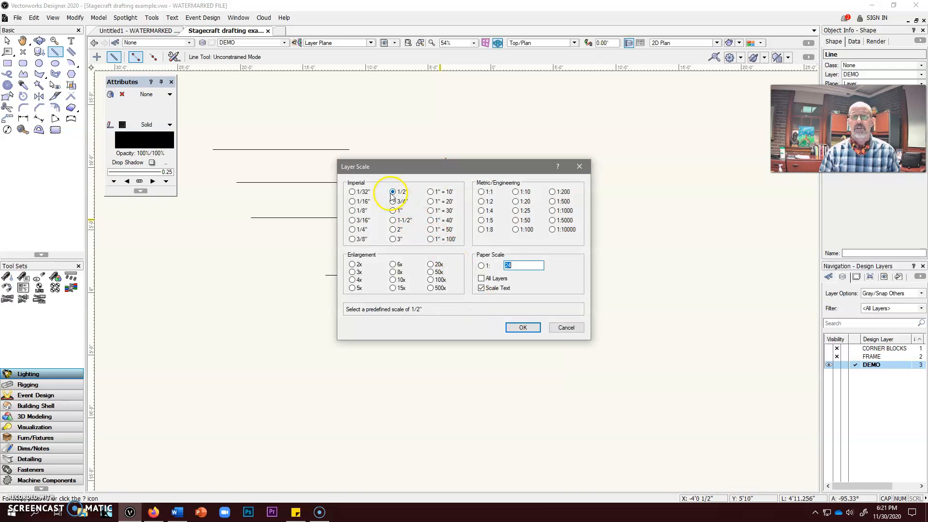
pyautogui.click(523, 327)
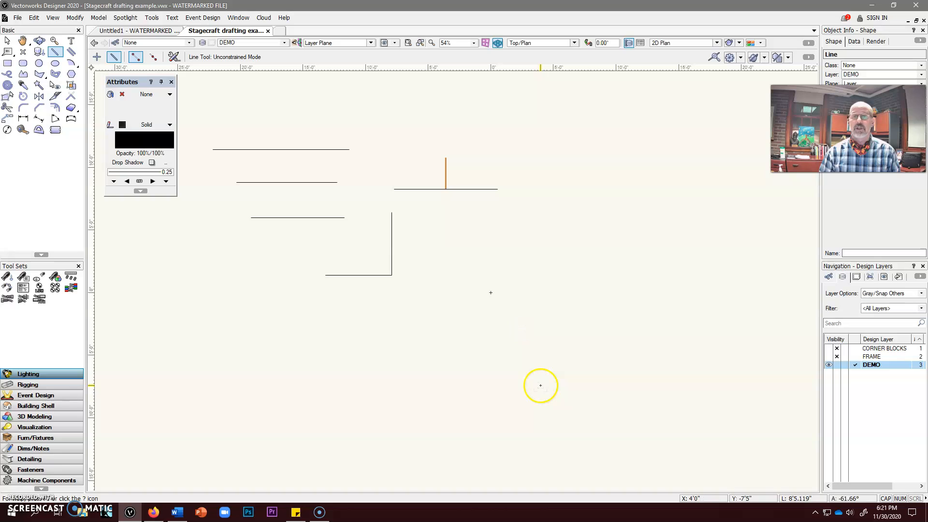
pyautogui.scroll(-3, 541, 386)
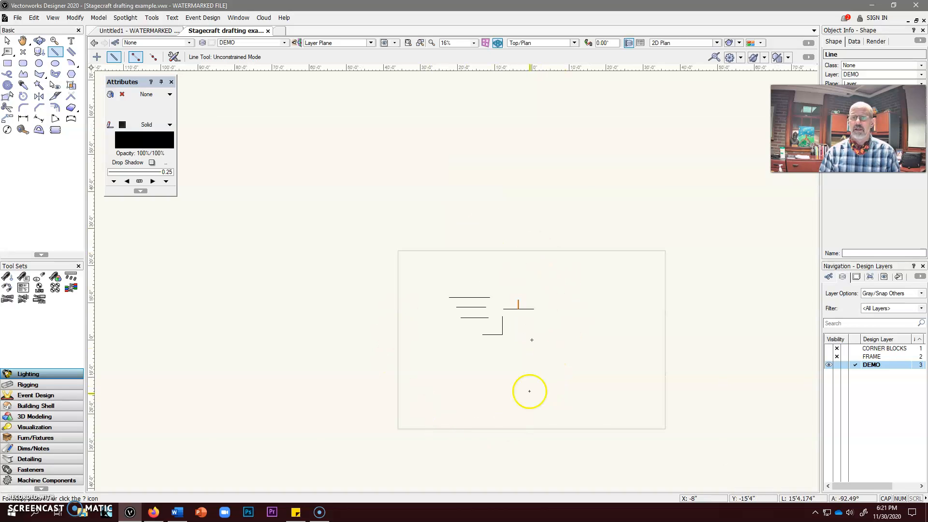
pyautogui.scroll(3, 534, 325)
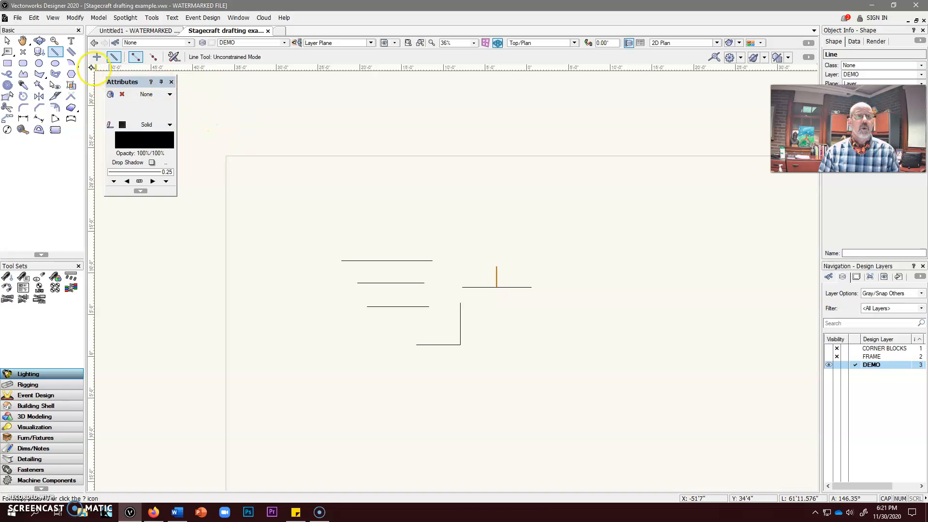
# Draw a horizontal double line above the existing lines, using the centered control line, 3 1/2" separation and the Create Lines option
pyautogui.click(71, 52)
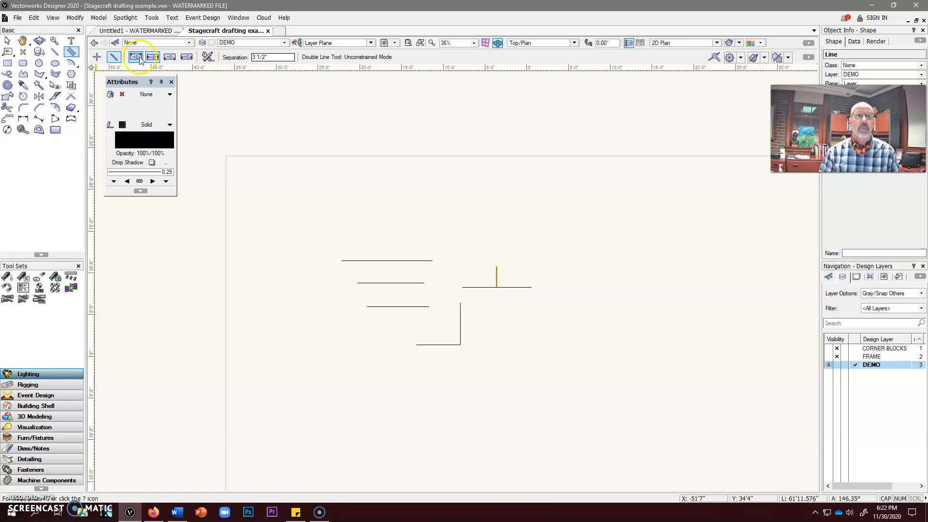
pyautogui.click(158, 58)
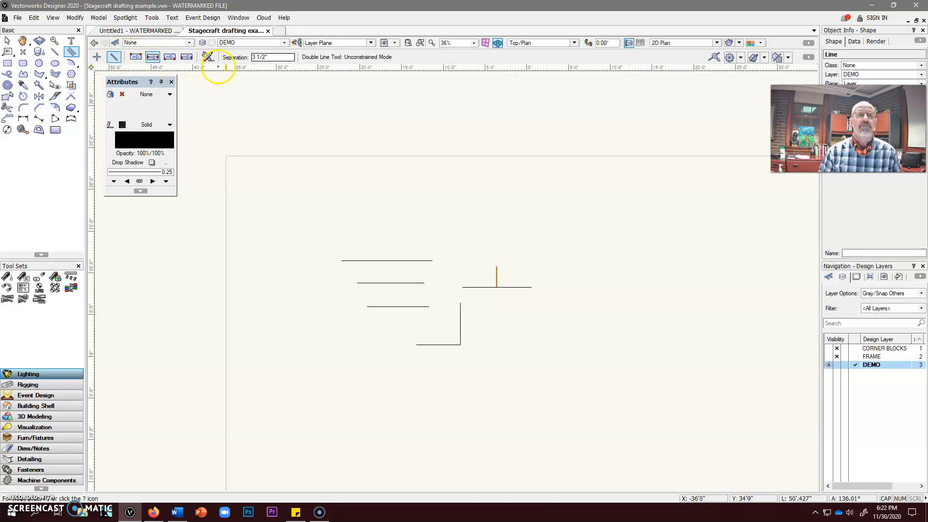
pyautogui.click(207, 58)
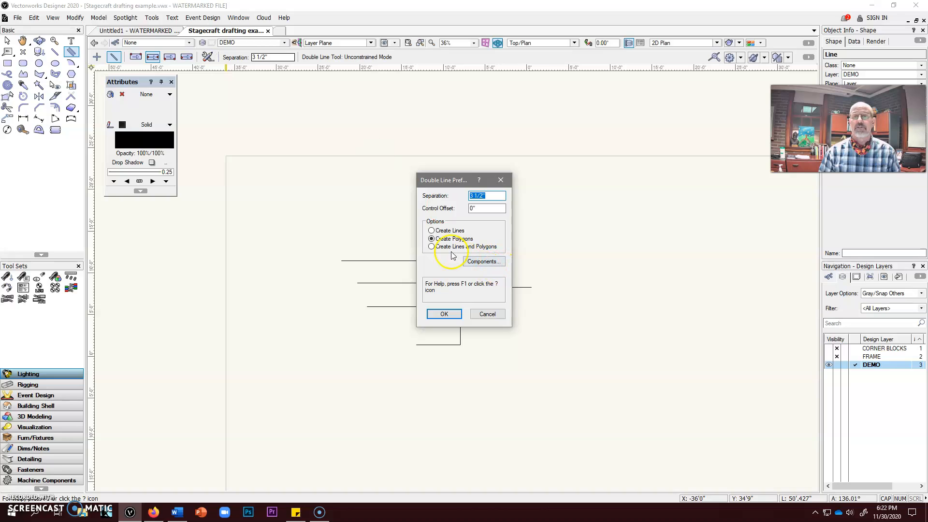
pyautogui.click(432, 230)
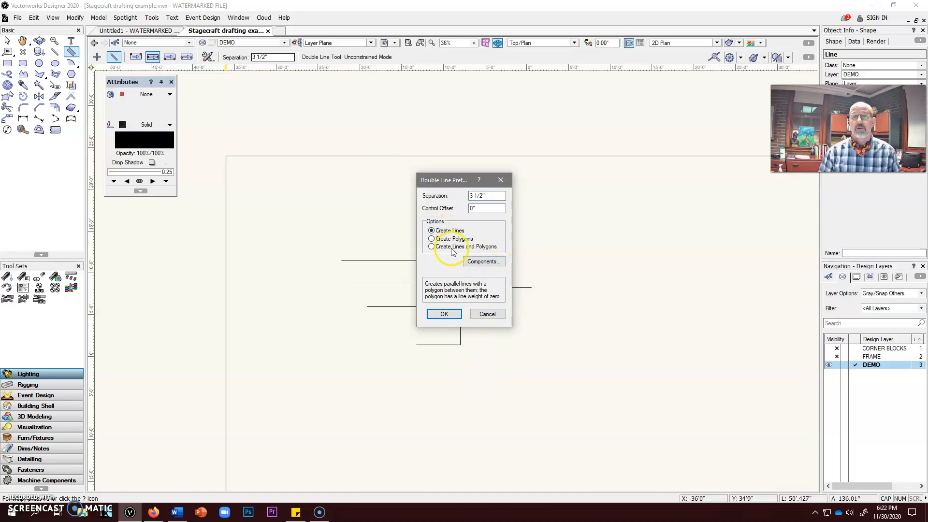
pyautogui.click(444, 315)
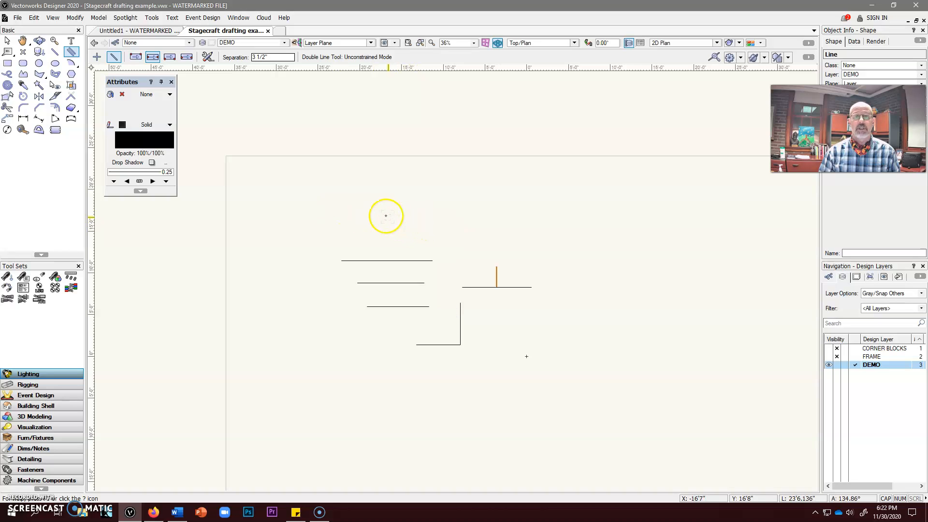
pyautogui.click(366, 215)
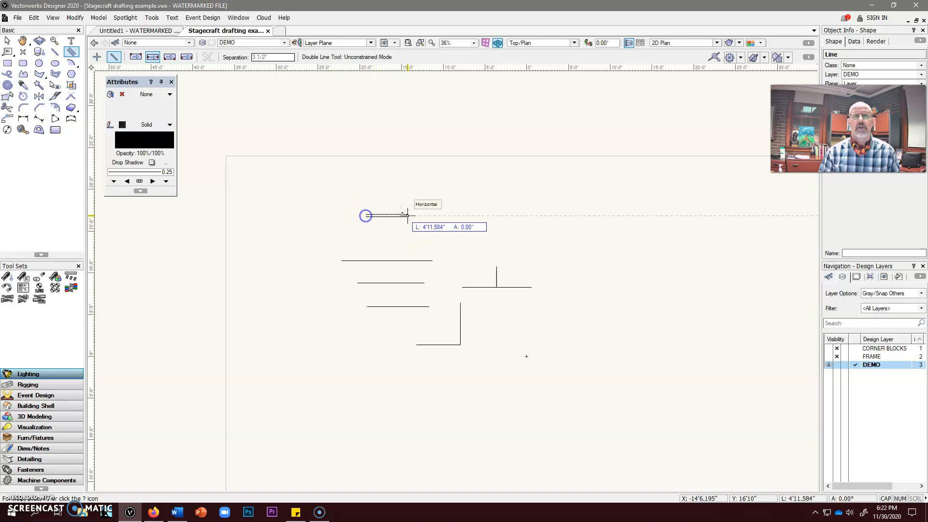
pyautogui.click(469, 216)
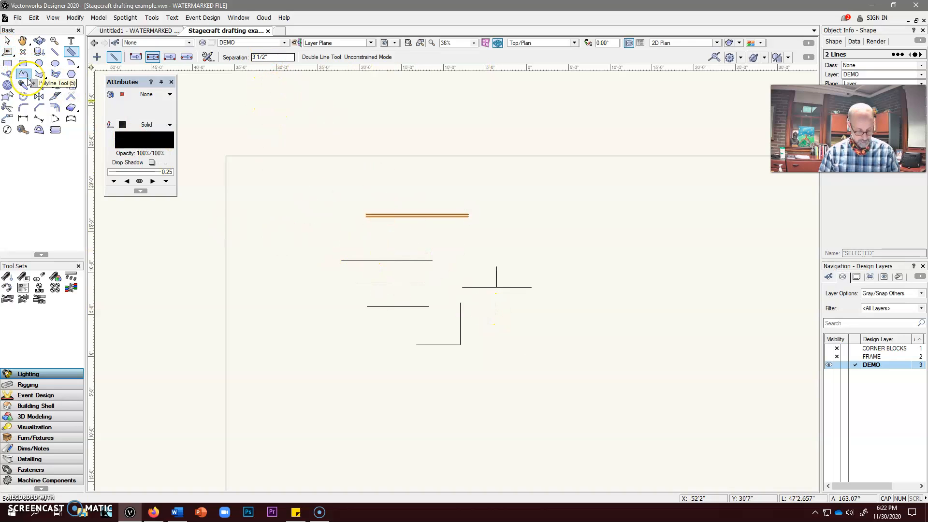
# Delete both separate lines of the double line
pyautogui.press('x')
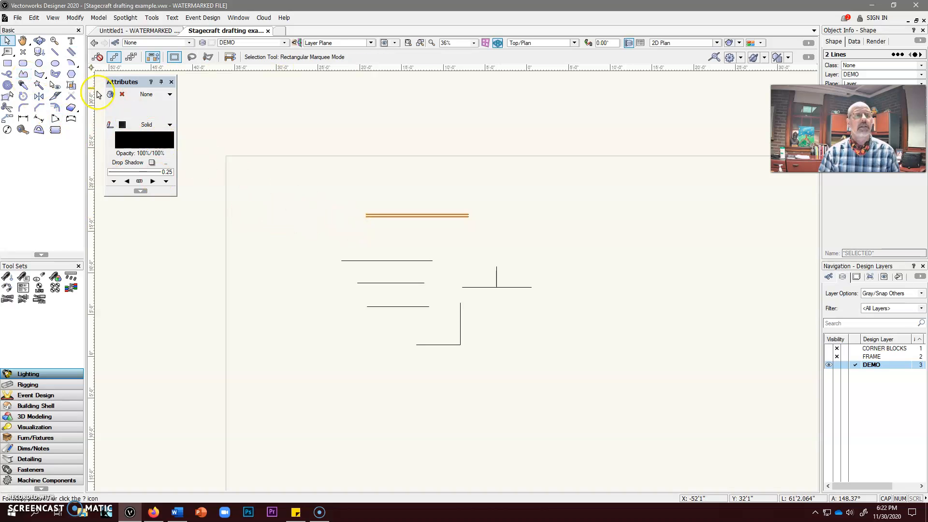
pyautogui.click(358, 242)
pyautogui.scroll(1, 435, 236)
pyautogui.scroll(1, 435, 236)
pyautogui.click(432, 196)
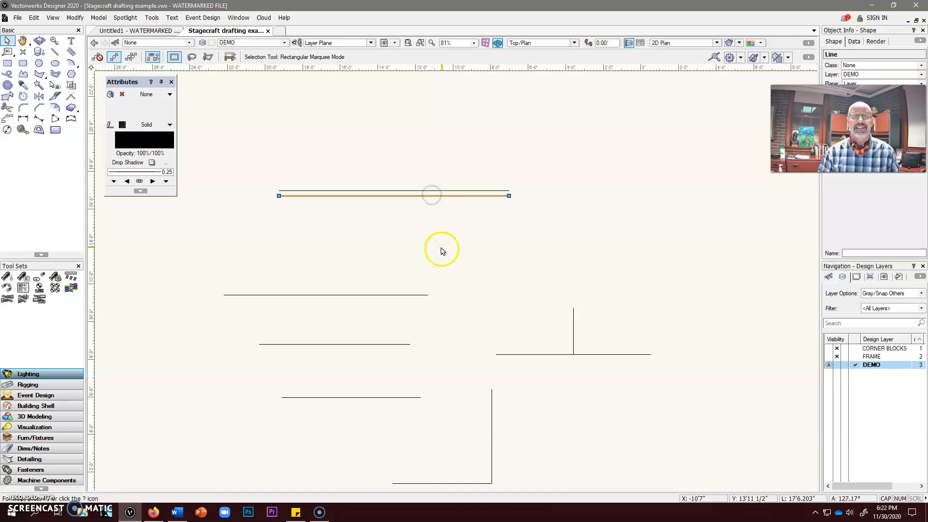
pyautogui.click(442, 280)
pyautogui.click(411, 190)
pyautogui.press('Delete')
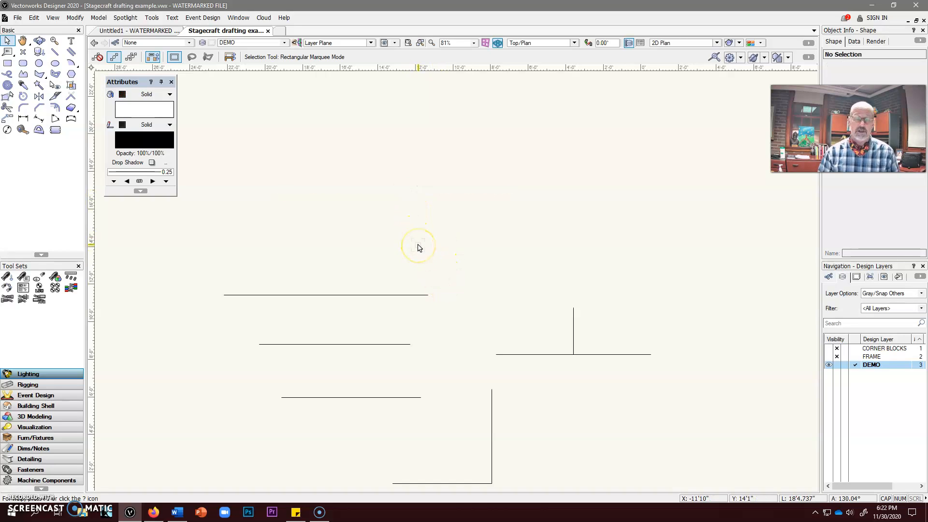
# Delete the upper two of the three stacked horizontal lines
pyautogui.click(393, 295)
pyautogui.press('Delete')
pyautogui.click(371, 344)
pyautogui.press('Delete')
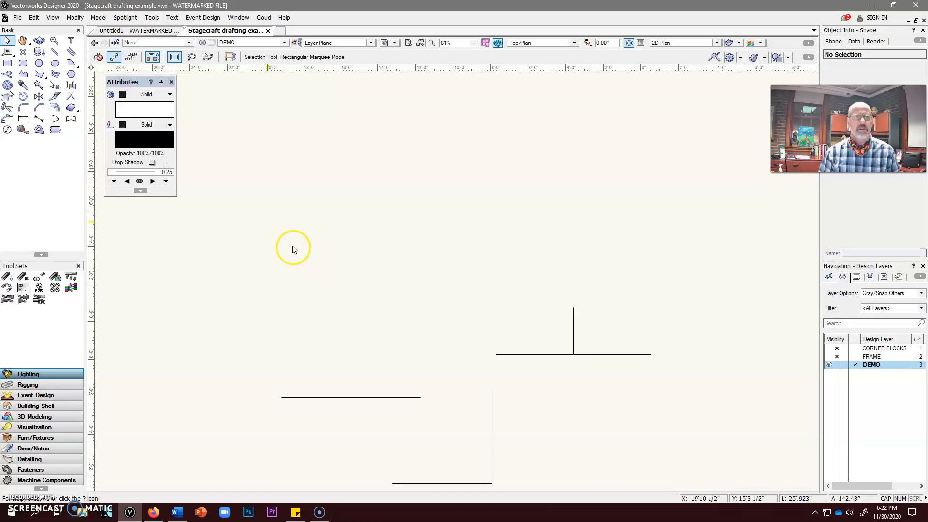
# Set the Double Line tool's preferences to Create Polygons
pyautogui.click(68, 55)
pyautogui.click(206, 58)
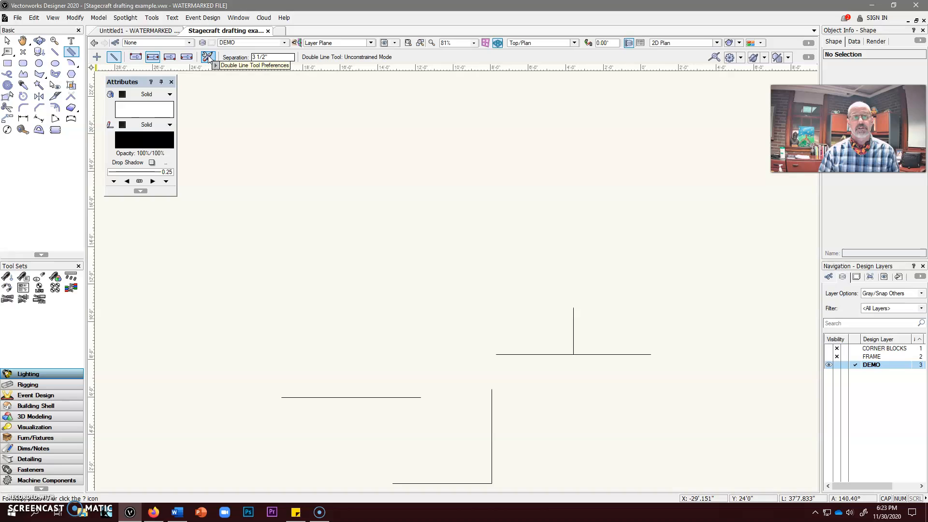
pyautogui.click(208, 57)
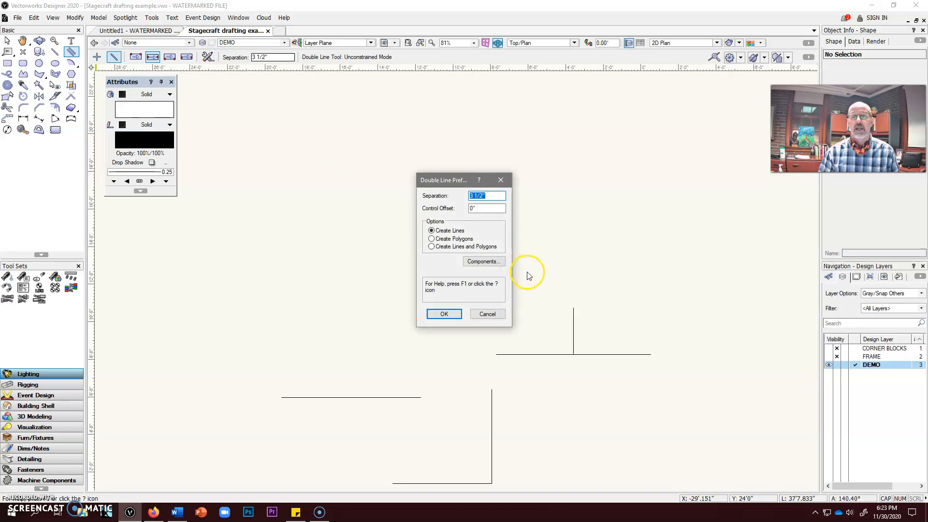
pyautogui.click(432, 239)
pyautogui.click(447, 316)
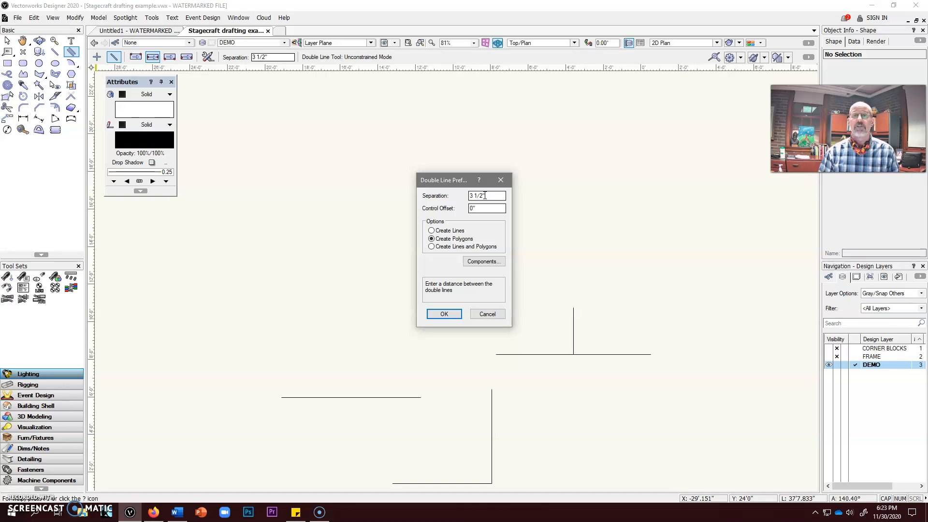
pyautogui.click(485, 195)
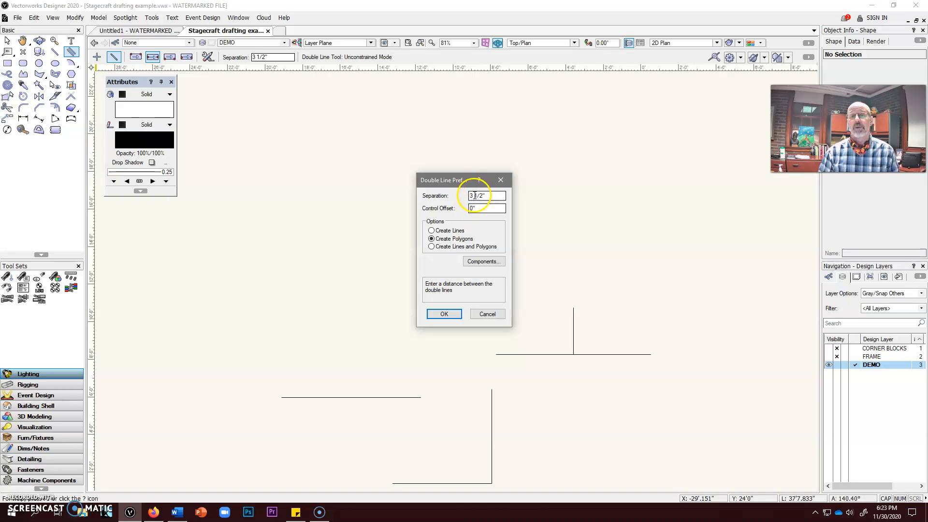
pyautogui.click(444, 314)
# Set the Double Line tool's separation to 2"
pyautogui.click(266, 58)
pyautogui.press('BackSpace')
pyautogui.press('BackSpace')
pyautogui.press('BackSpace')
pyautogui.press('BackSpace')
pyautogui.press('BackSpace')
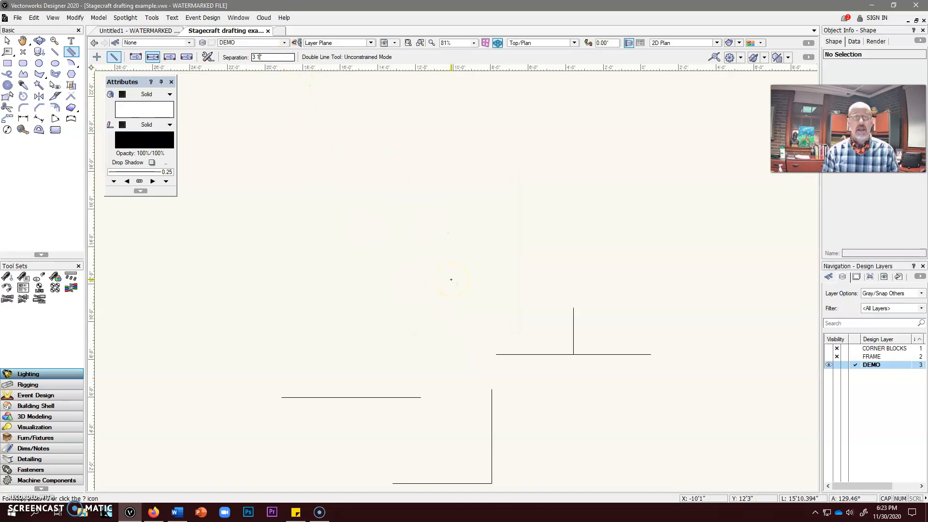
pyautogui.write('2')
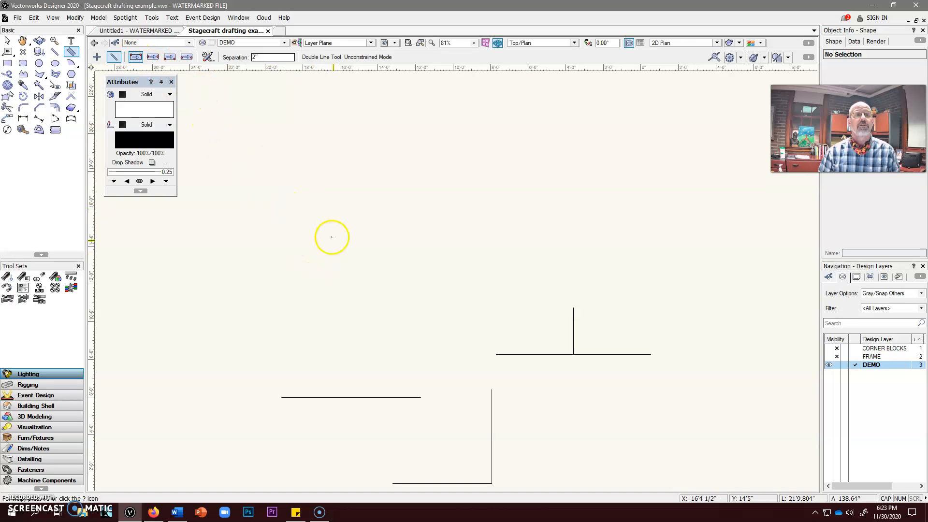
# Draw a horizontal double-line polygon 4'0" long at an angle of 0° in the empty area above the remaining lines
pyautogui.click(270, 216)
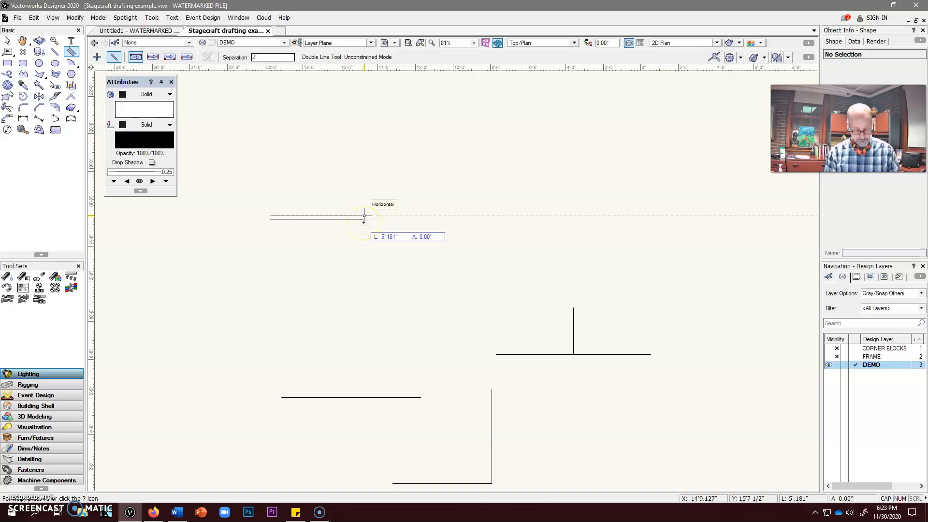
pyautogui.write('4\'0"')
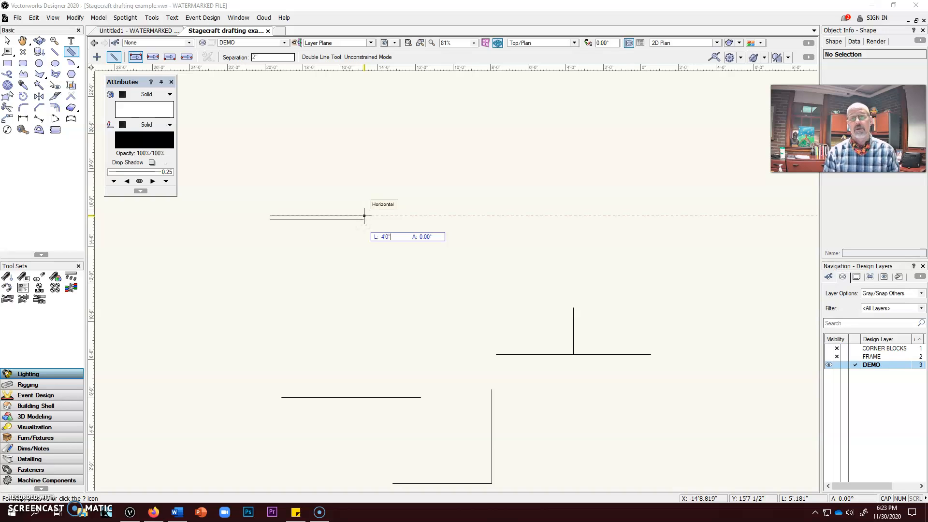
pyautogui.press('Tab')
pyautogui.write('1')
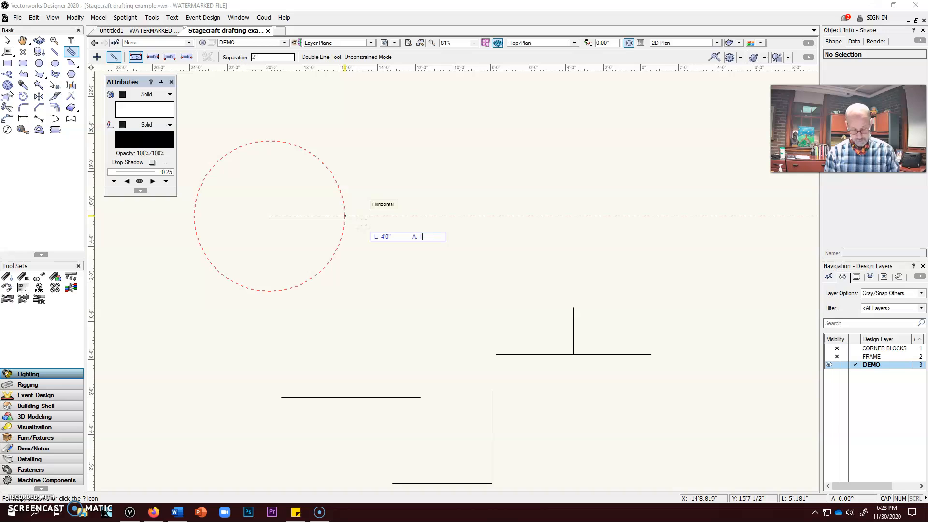
pyautogui.write('0')
pyautogui.press('BackSpace')
pyautogui.press('BackSpace')
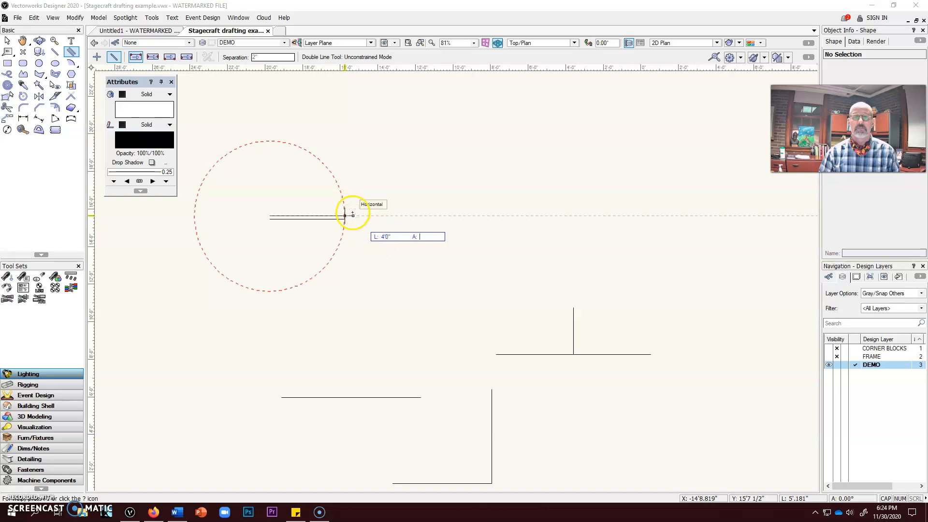
pyautogui.write('0')
pyautogui.press('Tab')
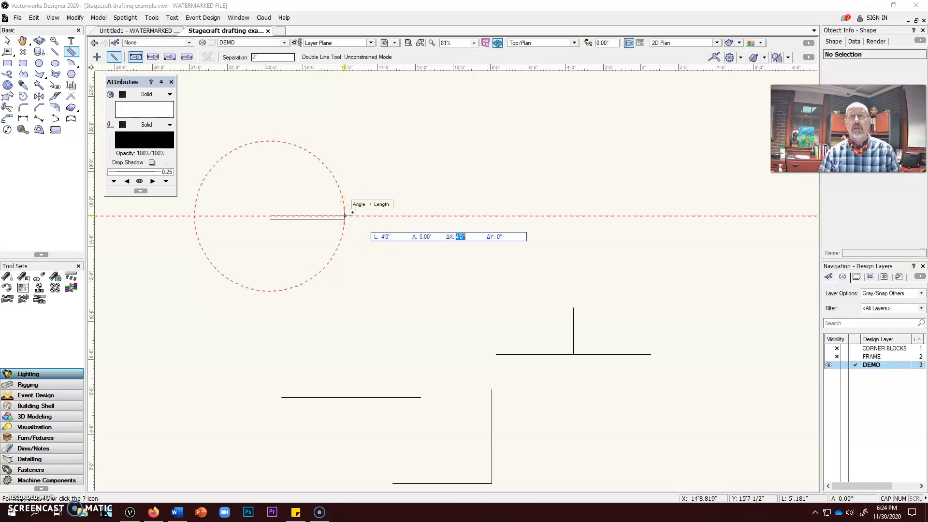
pyautogui.click(359, 224)
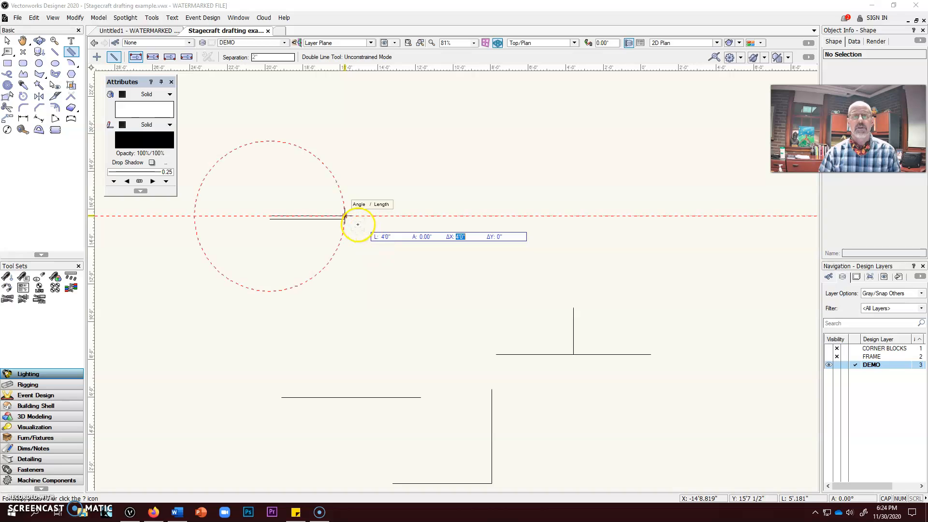
pyautogui.click(358, 225)
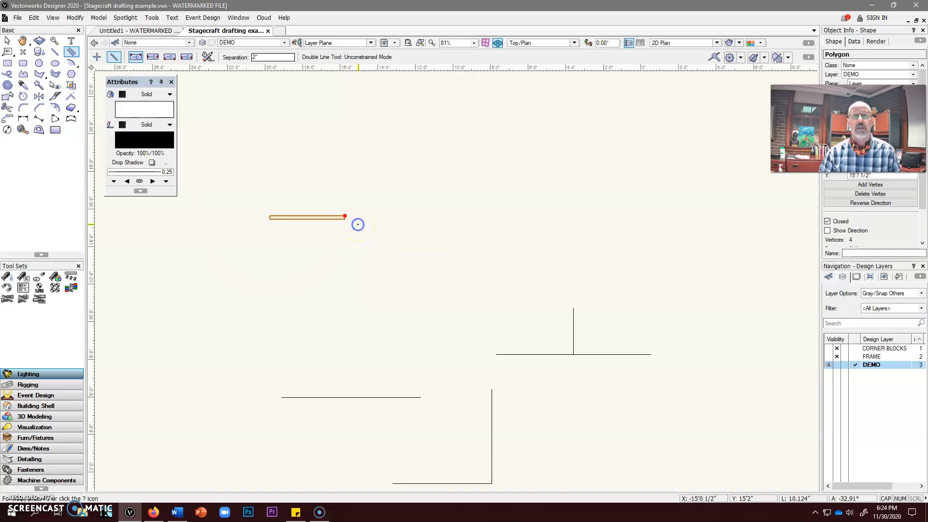
# Draw a second horizontal double-line polygon just below the first and set its ΔX length to 4'0"
pyautogui.click(270, 248)
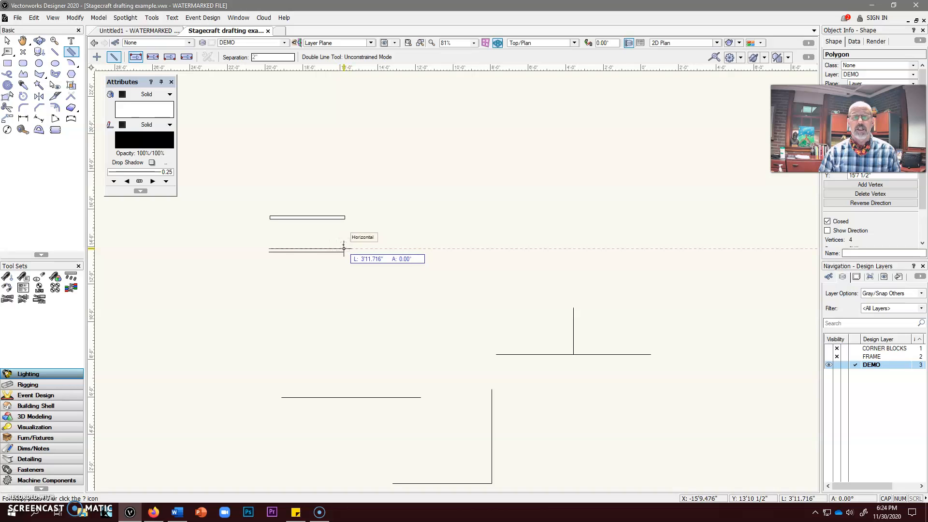
pyautogui.click(346, 250)
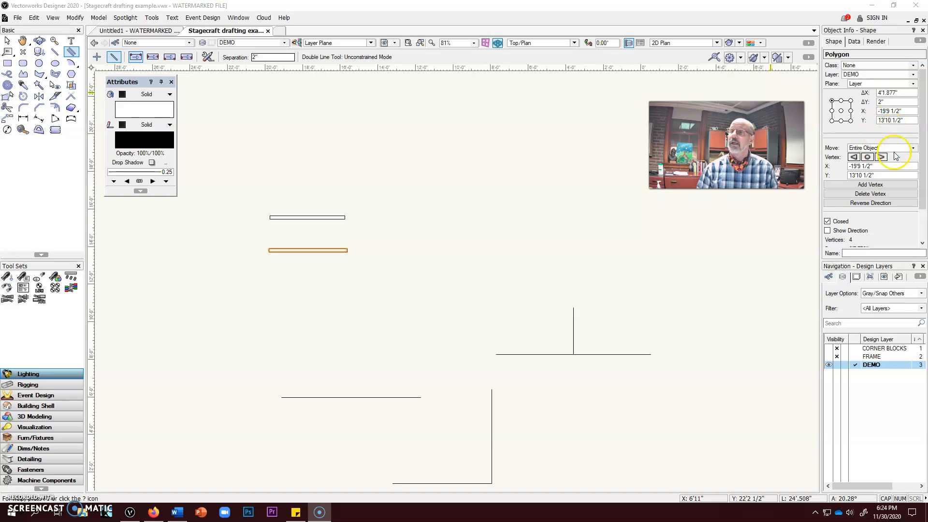
pyautogui.click(894, 92)
pyautogui.moveTo(896, 92); pyautogui.dragTo(881, 92)
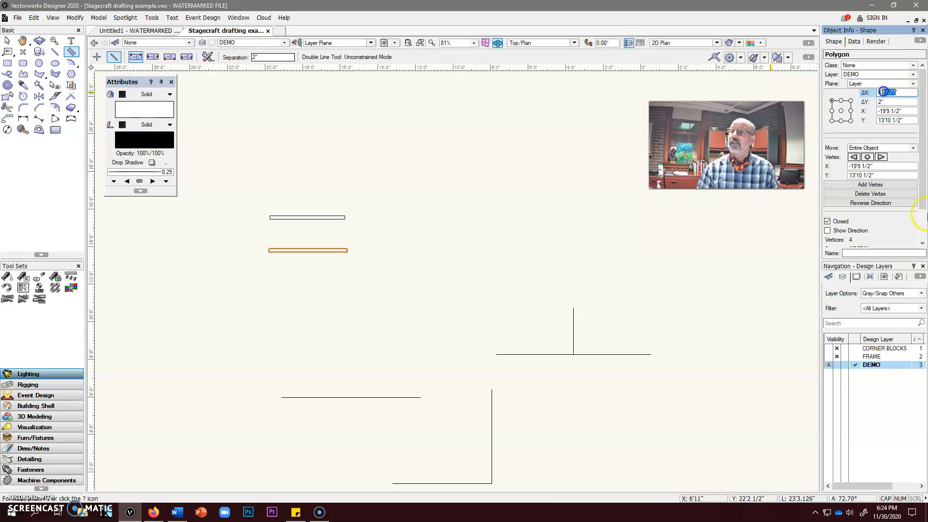
pyautogui.write('0')
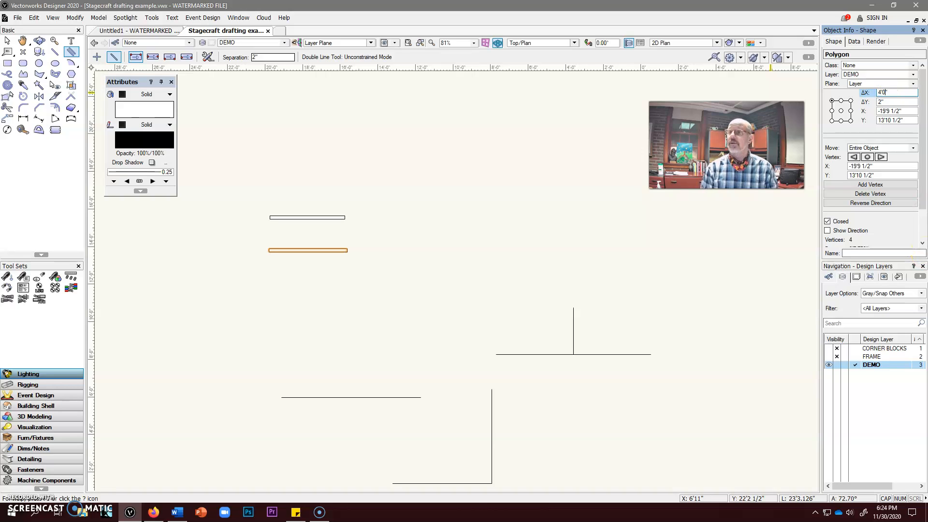
pyautogui.press('Return')
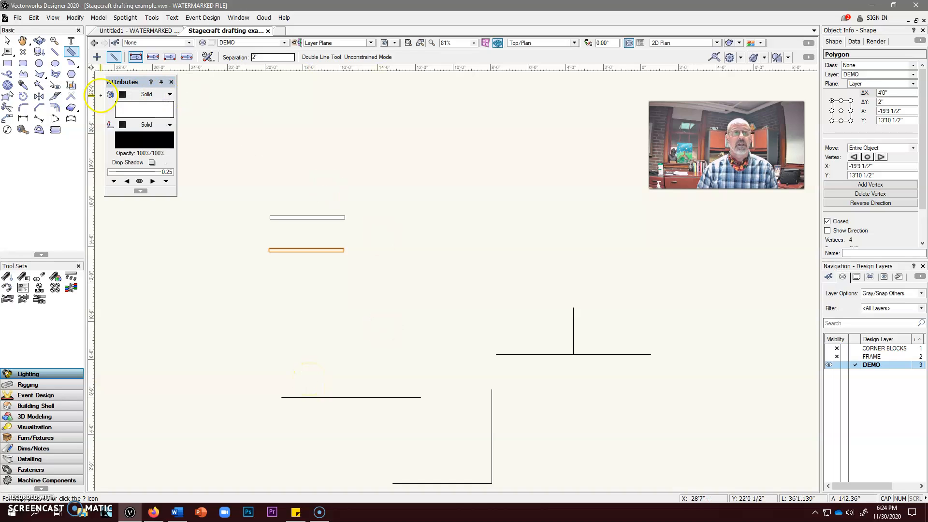
# Select the two double-line polygons together and delete them
pyautogui.click(7, 41)
pyautogui.moveTo(242, 199); pyautogui.dragTo(376, 297)
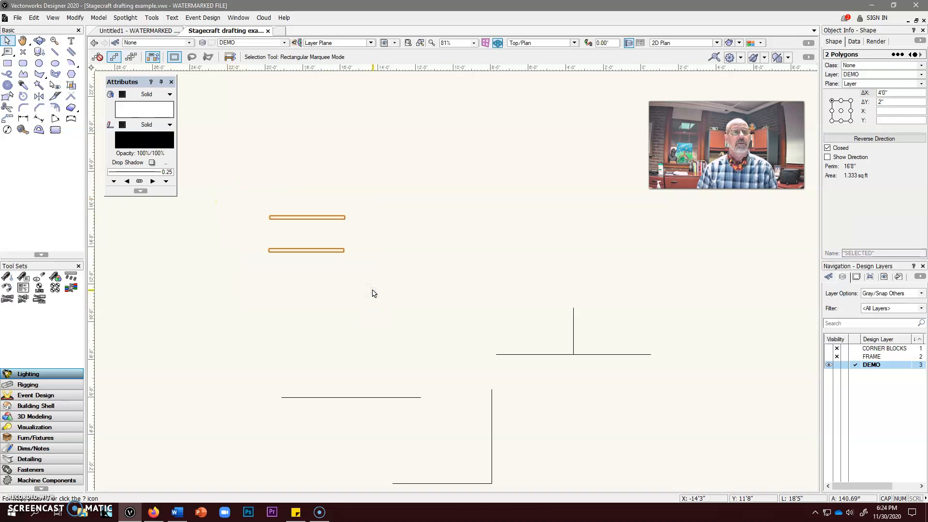
pyautogui.press('Delete')
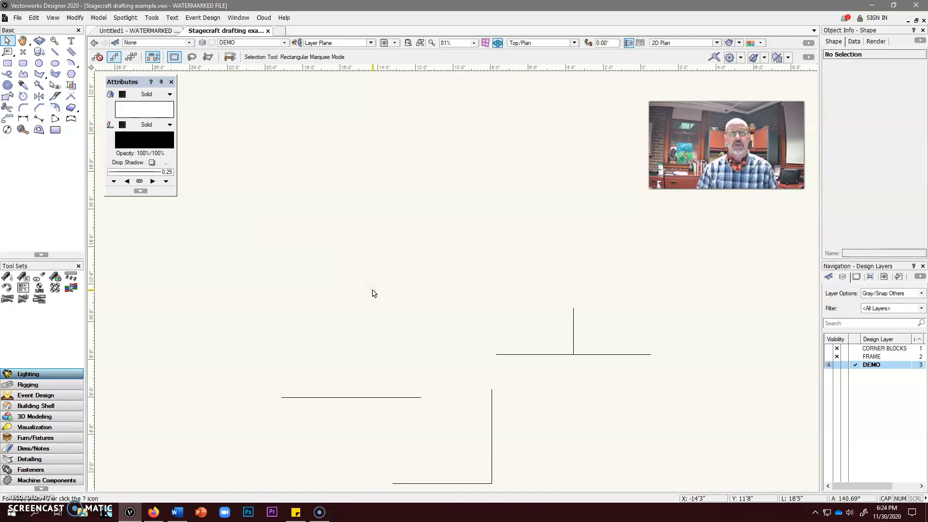
# Start a 2D polygon in the empty area above the remaining lines with a vertical first edge 9" long at 90°
pyautogui.click(39, 77)
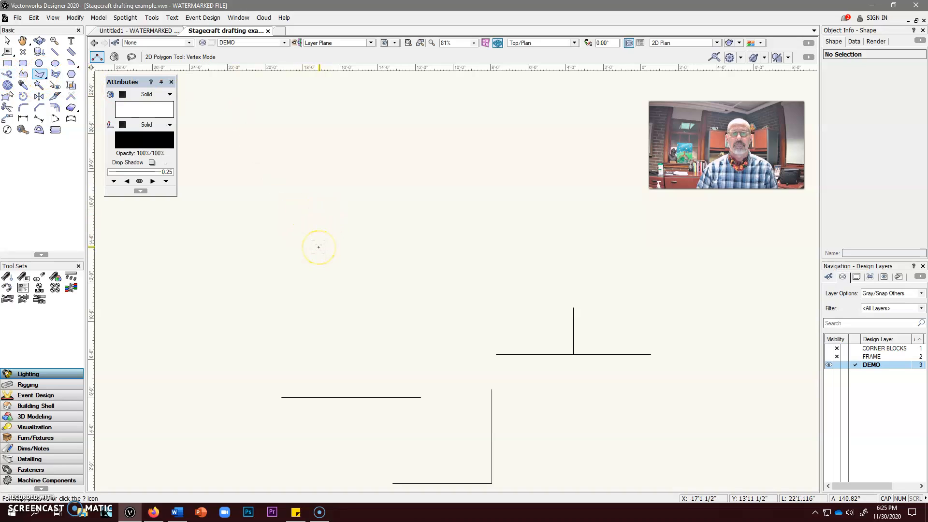
pyautogui.click(318, 247)
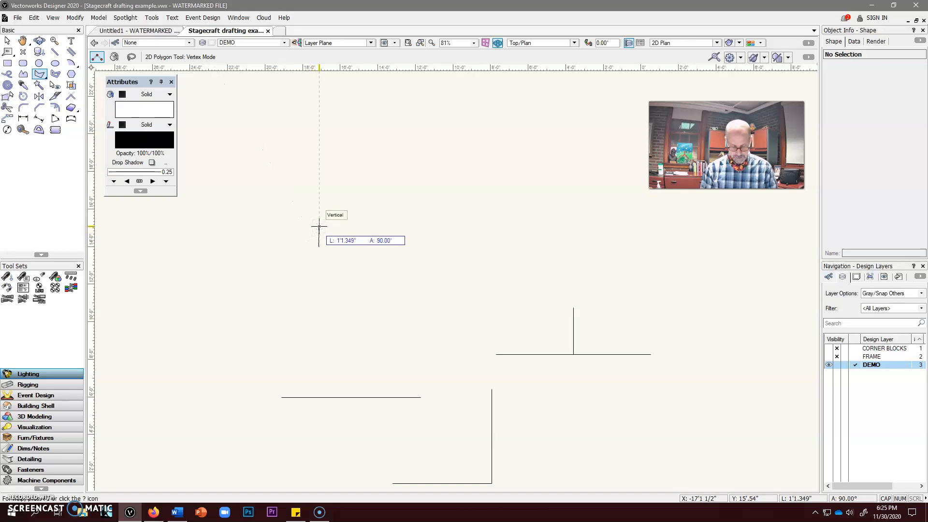
pyautogui.scroll(5, 317, 232)
pyautogui.scroll(2, 313, 253)
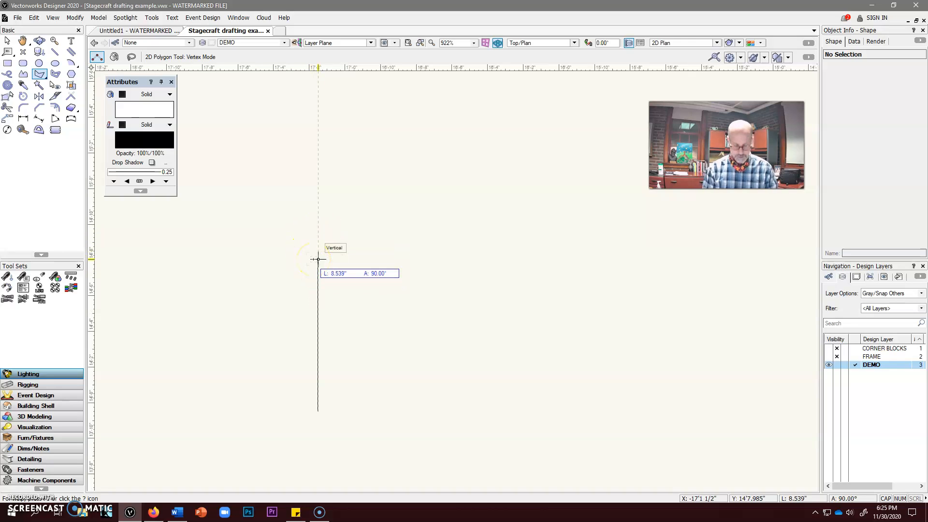
pyautogui.write('9')
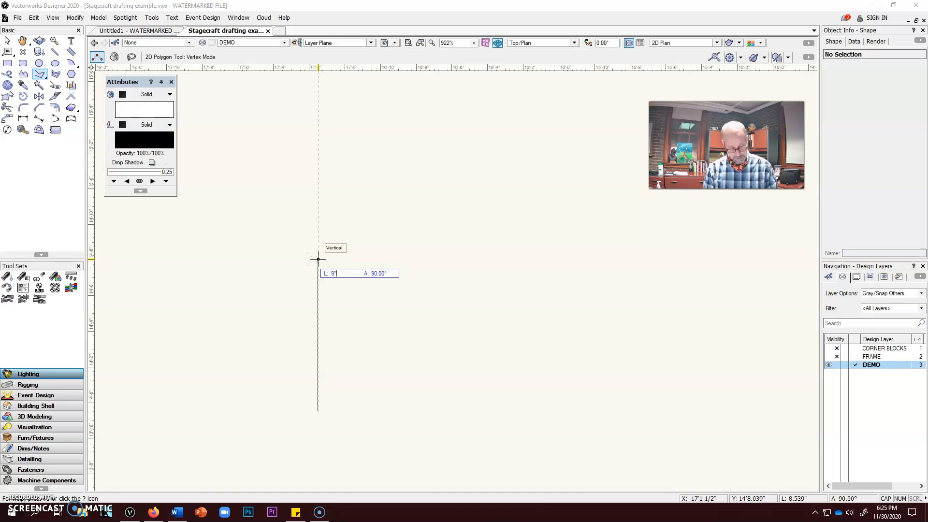
pyautogui.press('Tab')
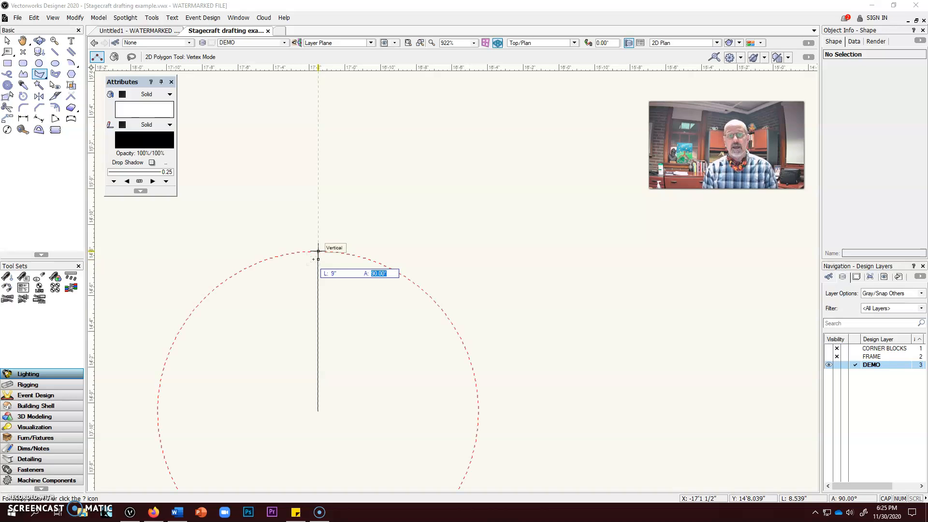
pyautogui.press('Tab')
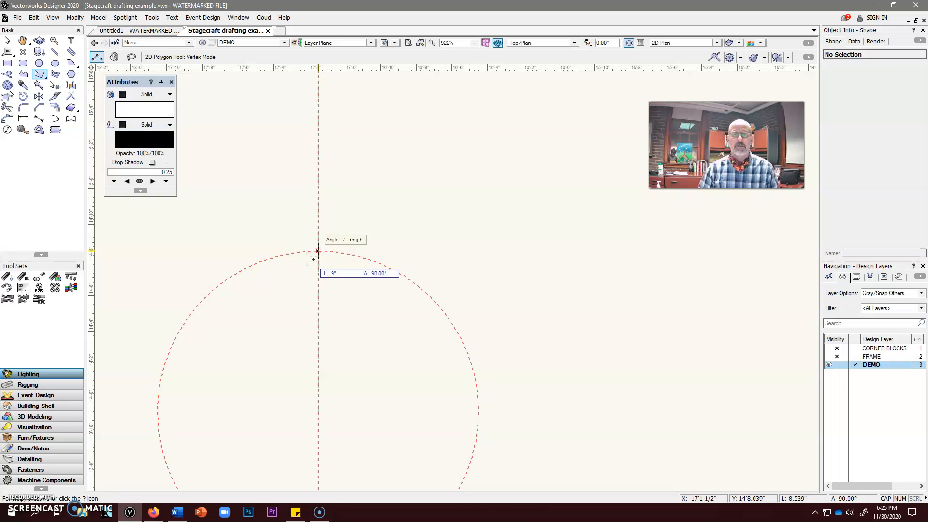
pyautogui.click(318, 252)
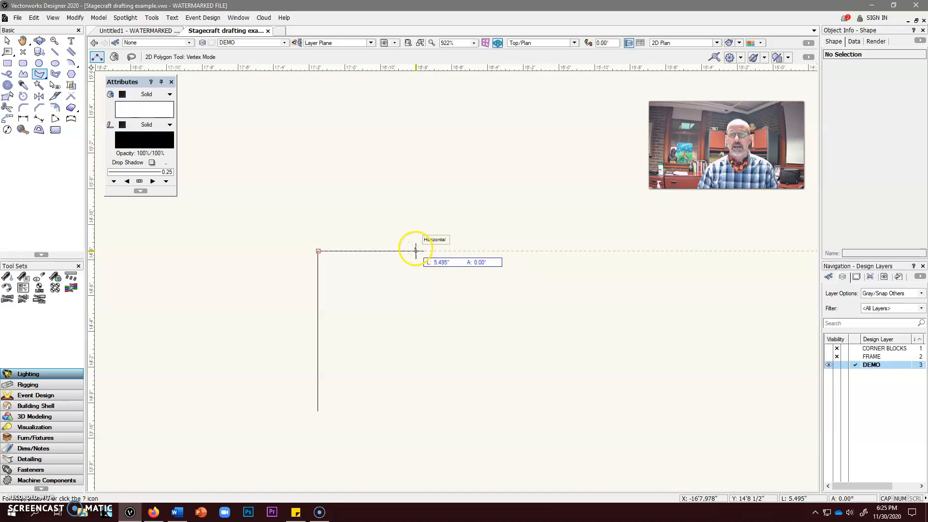
# Add a 9" horizontal edge at 0° and close the polygon diagonally back to its starting point to form a right triangle
pyautogui.write('9')
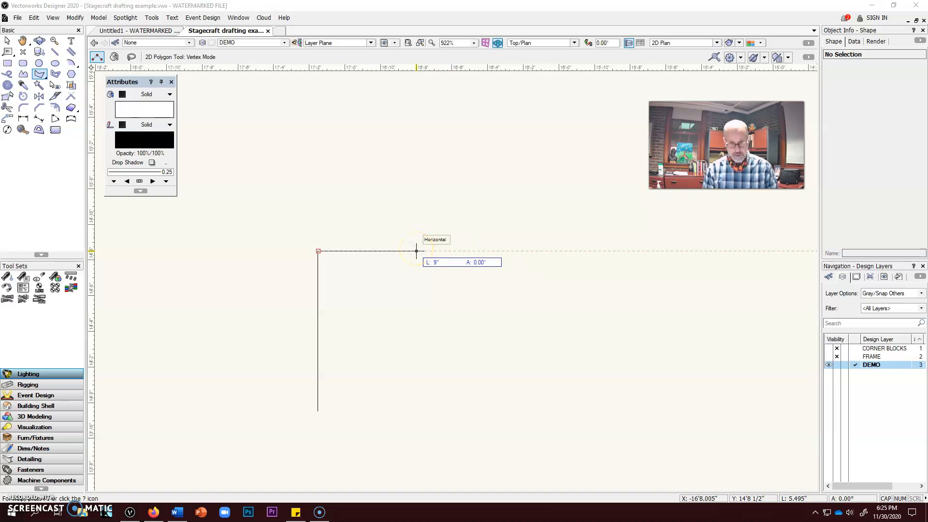
pyautogui.press('Tab')
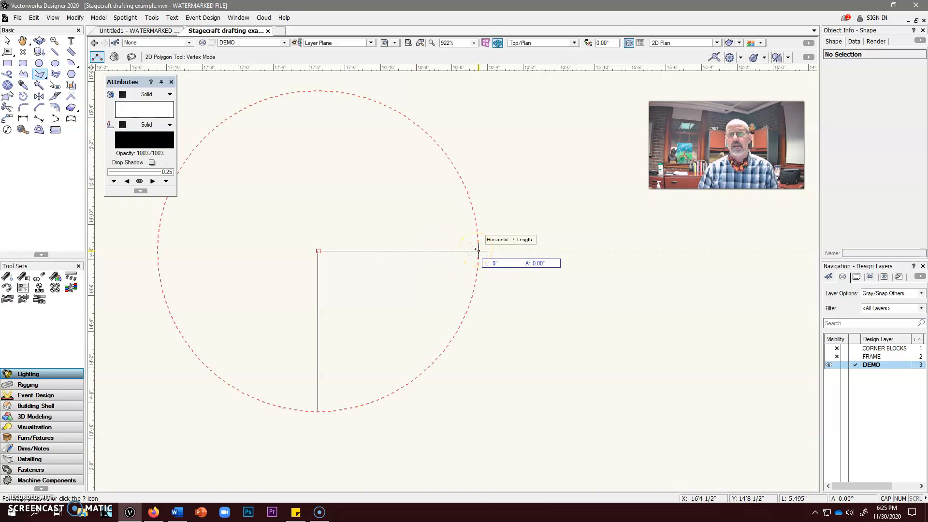
pyautogui.click(477, 251)
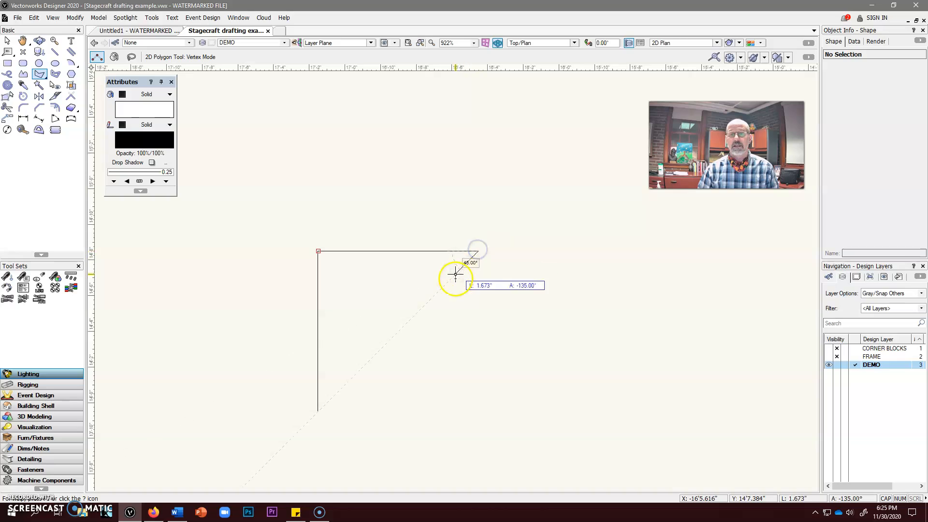
pyautogui.click(340, 389)
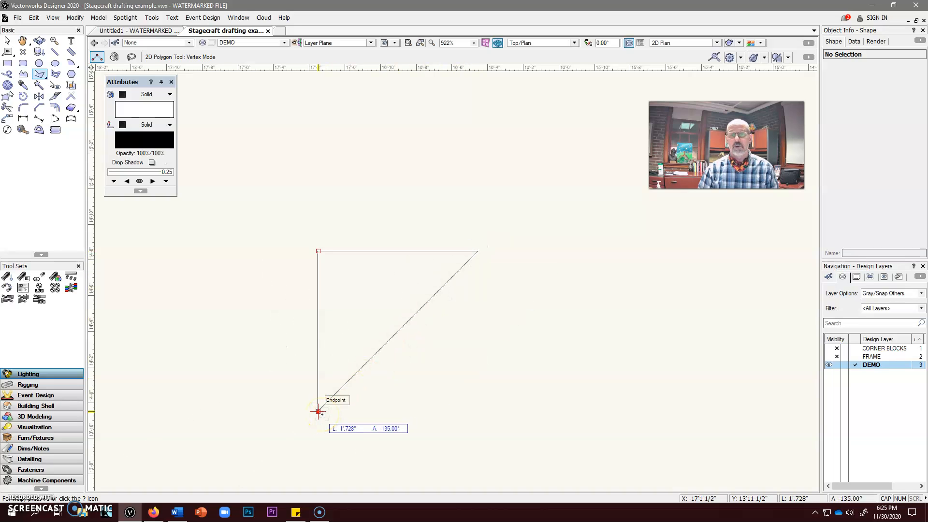
pyautogui.click(318, 412)
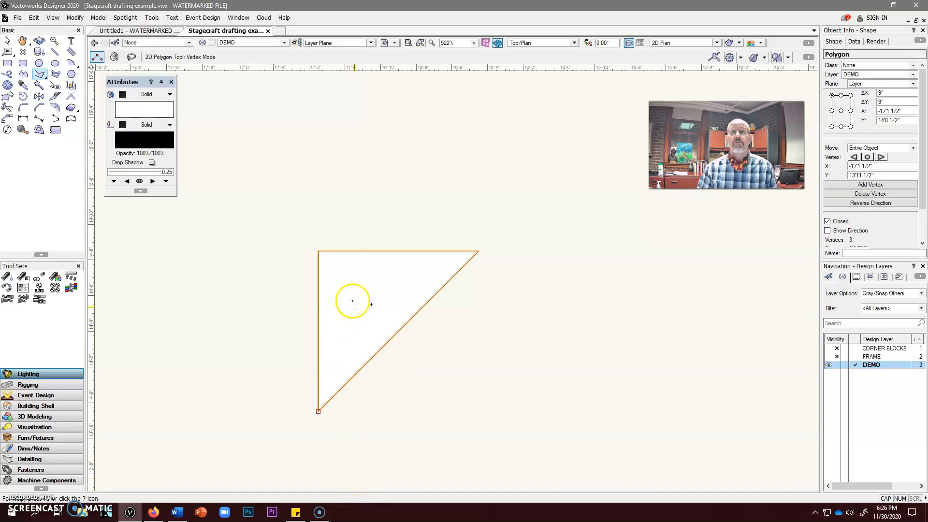
# Select the triangular polygon with a rectangular marquee around it
pyautogui.click(7, 42)
pyautogui.moveTo(292, 232); pyautogui.dragTo(512, 438)
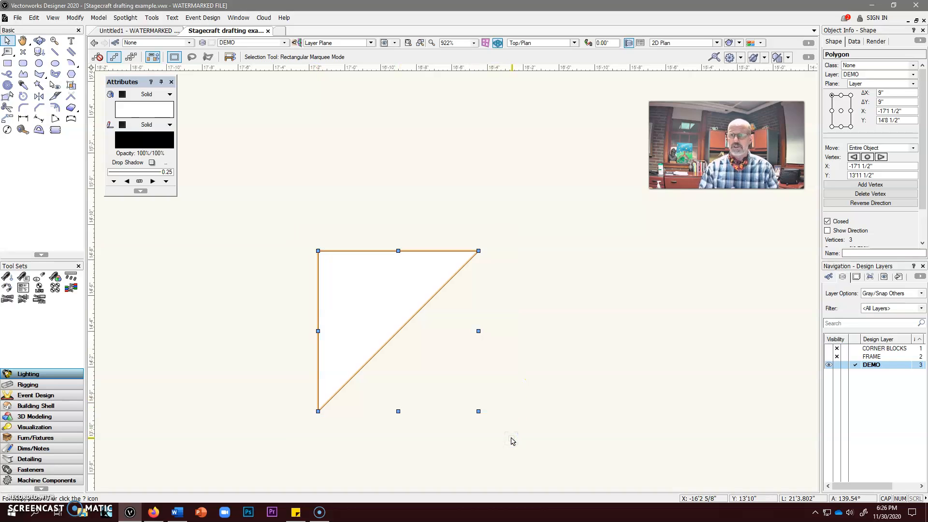